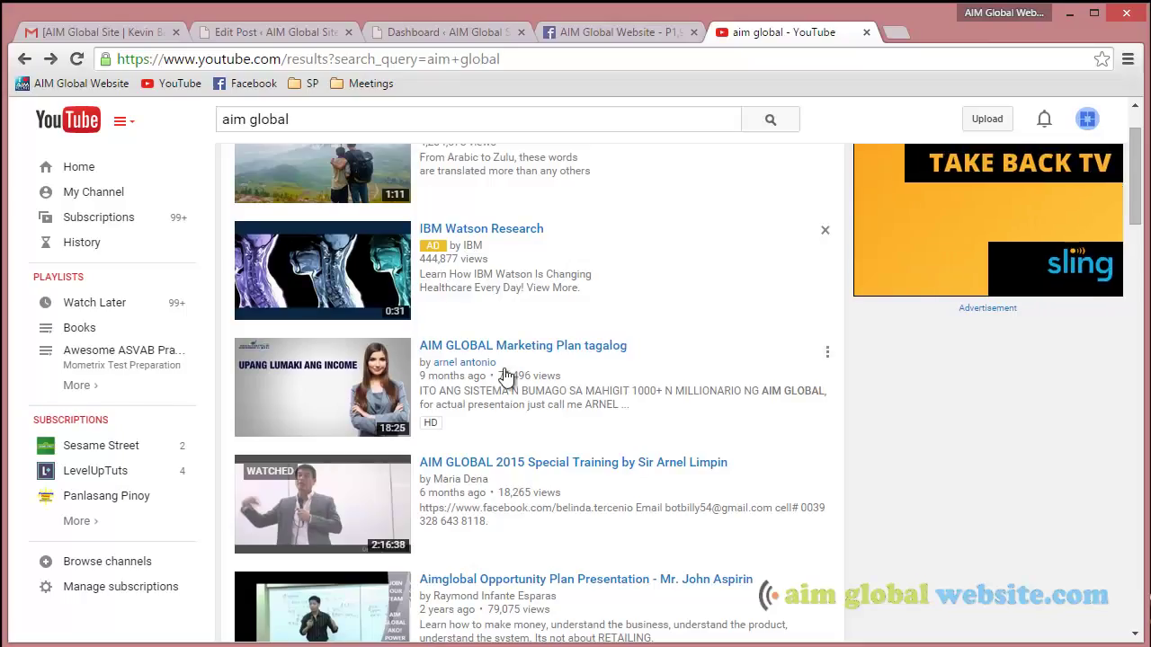
- Open the AIM GLOBAL 2015 Special Training video from the 'aim global' search results
{"action": "scroll", "coordinate": [542, 326], "scroll_direction": "down", "scroll_amount": 1}
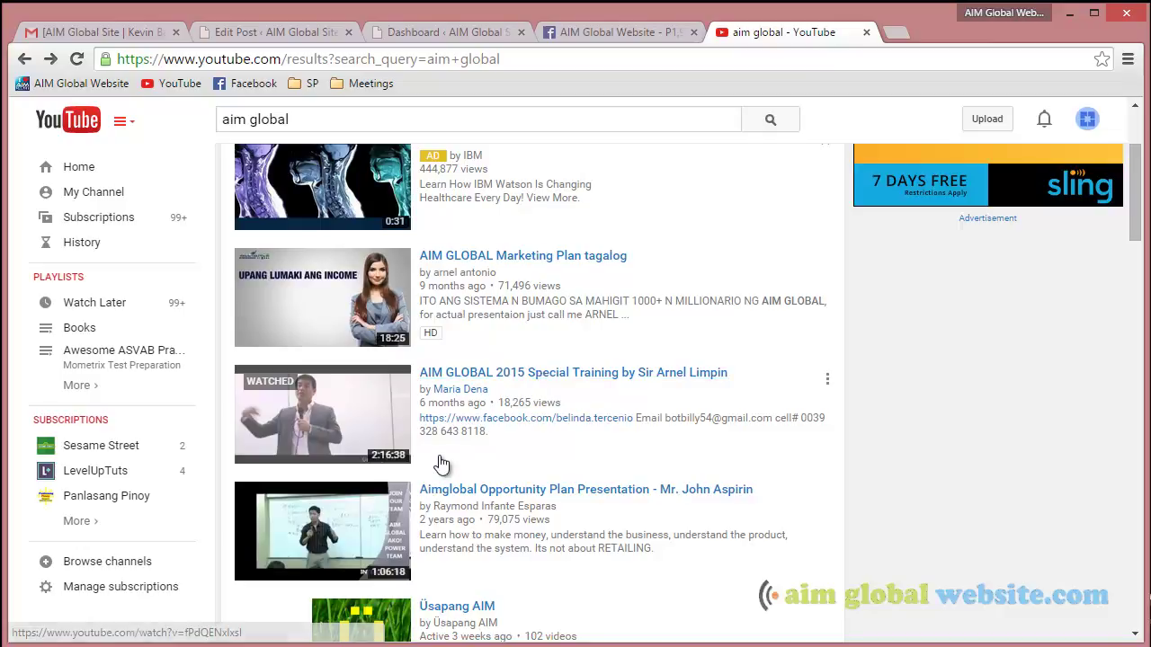
{"action": "left_click", "coordinate": [526, 380]}
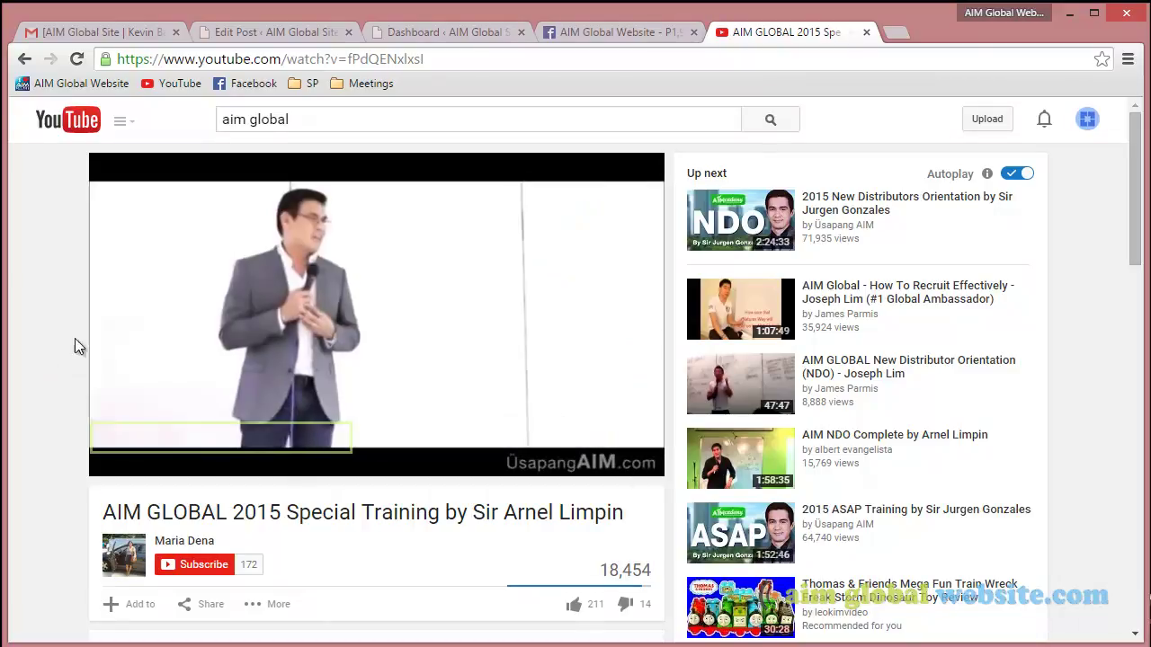
- Pause the video at 0:06 and copy its iframe embed code from Share > Embed
{"action": "left_click", "coordinate": [275, 299]}
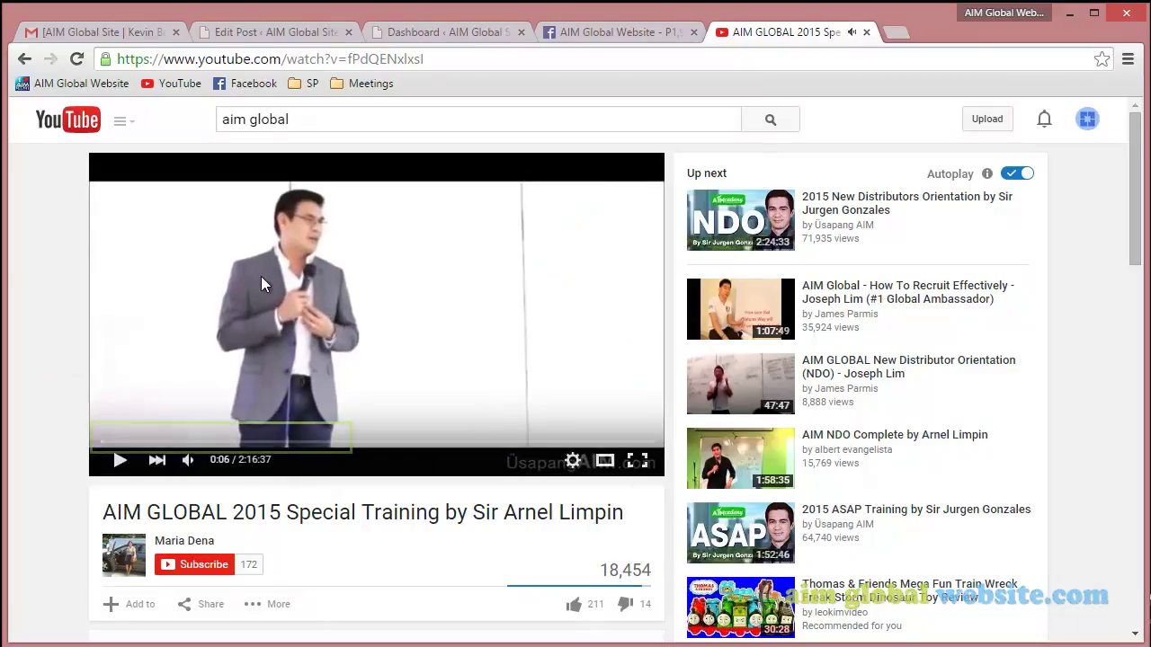
{"action": "scroll", "coordinate": [261, 277], "scroll_direction": "down", "scroll_amount": 1}
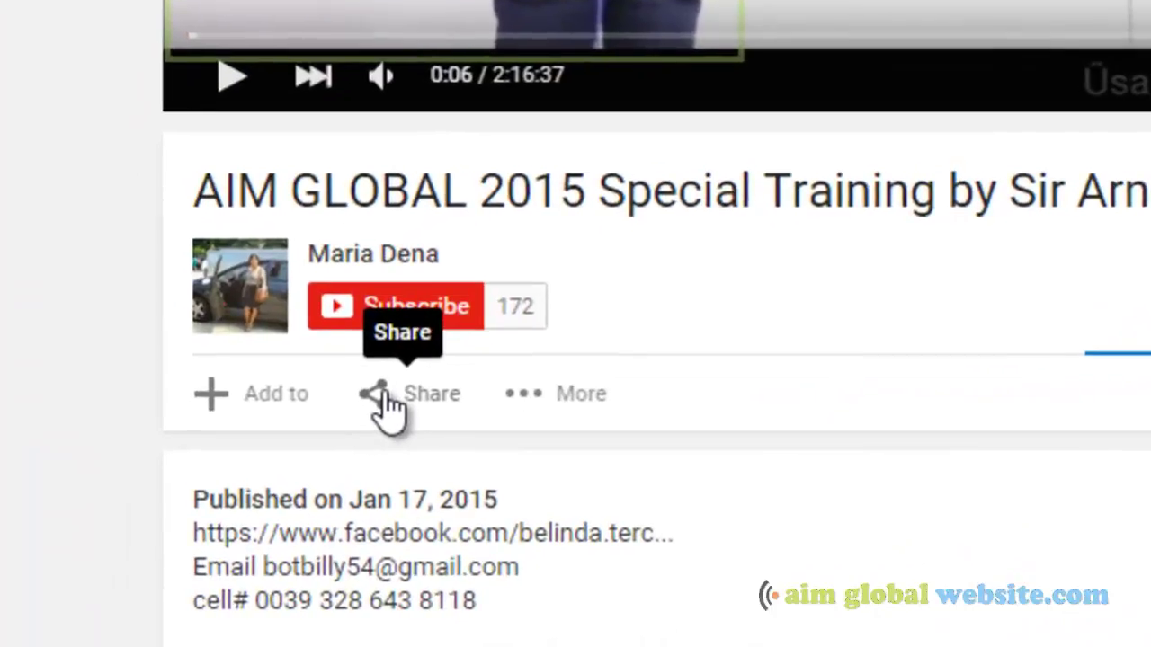
{"action": "left_click", "coordinate": [387, 403]}
{"action": "scroll", "coordinate": [811, 198], "scroll_direction": "down", "scroll_amount": 1}
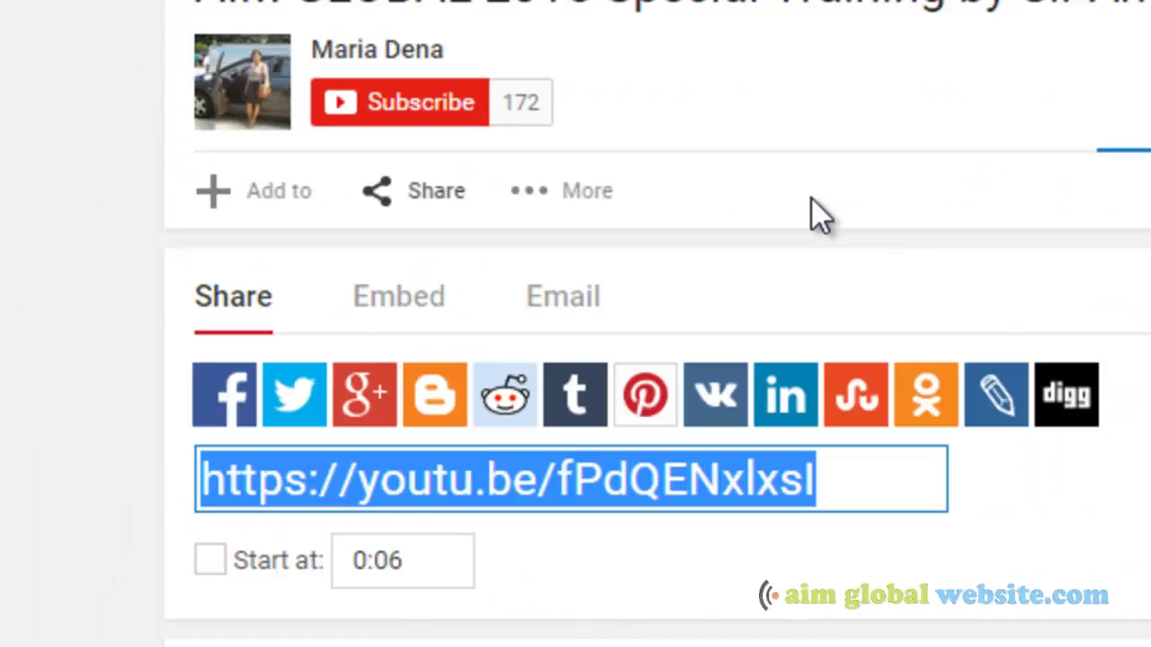
{"action": "left_click", "coordinate": [406, 320]}
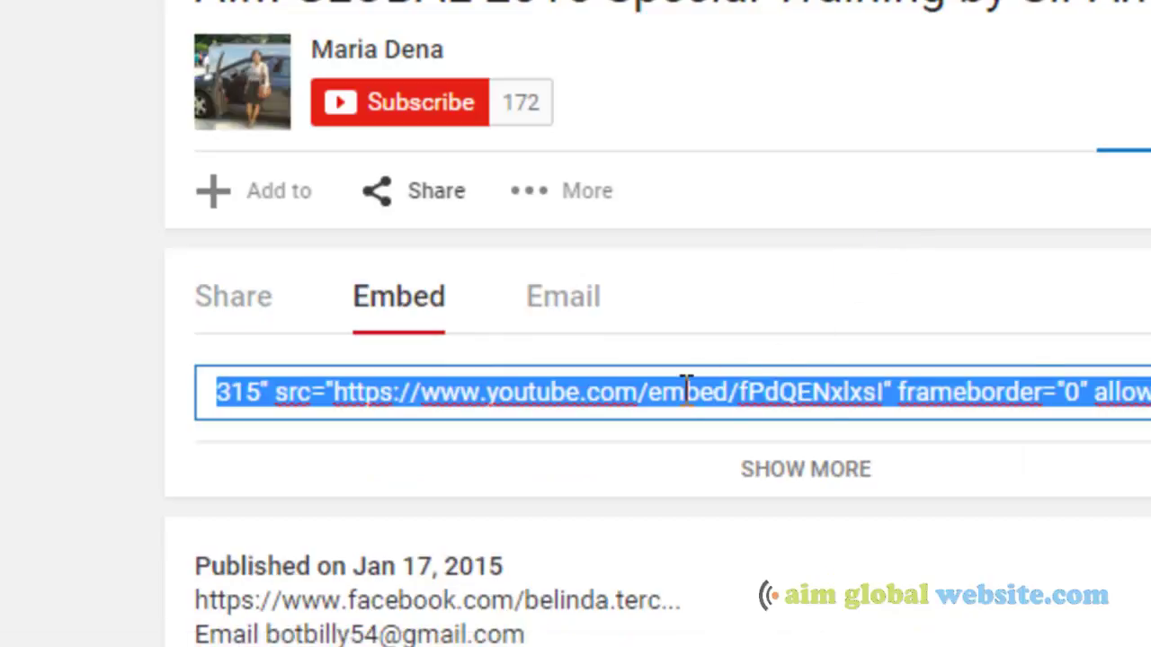
{"action": "right_click", "coordinate": [617, 405]}
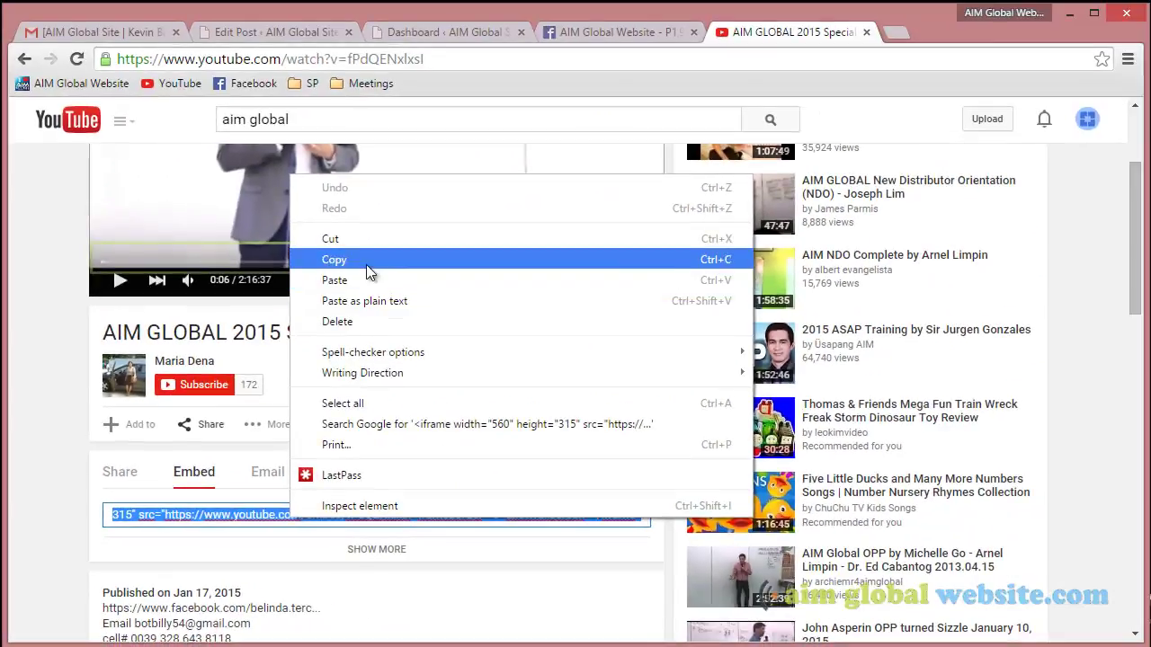
{"action": "left_click", "coordinate": [366, 264]}
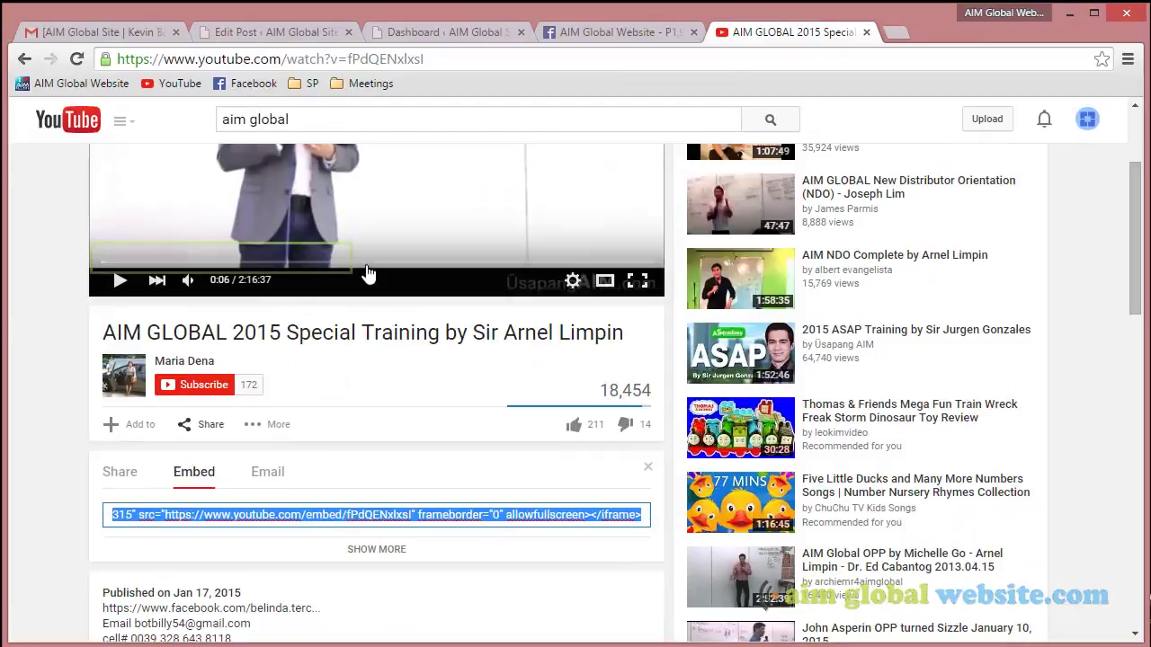
{"action": "left_click", "coordinate": [421, 32]}
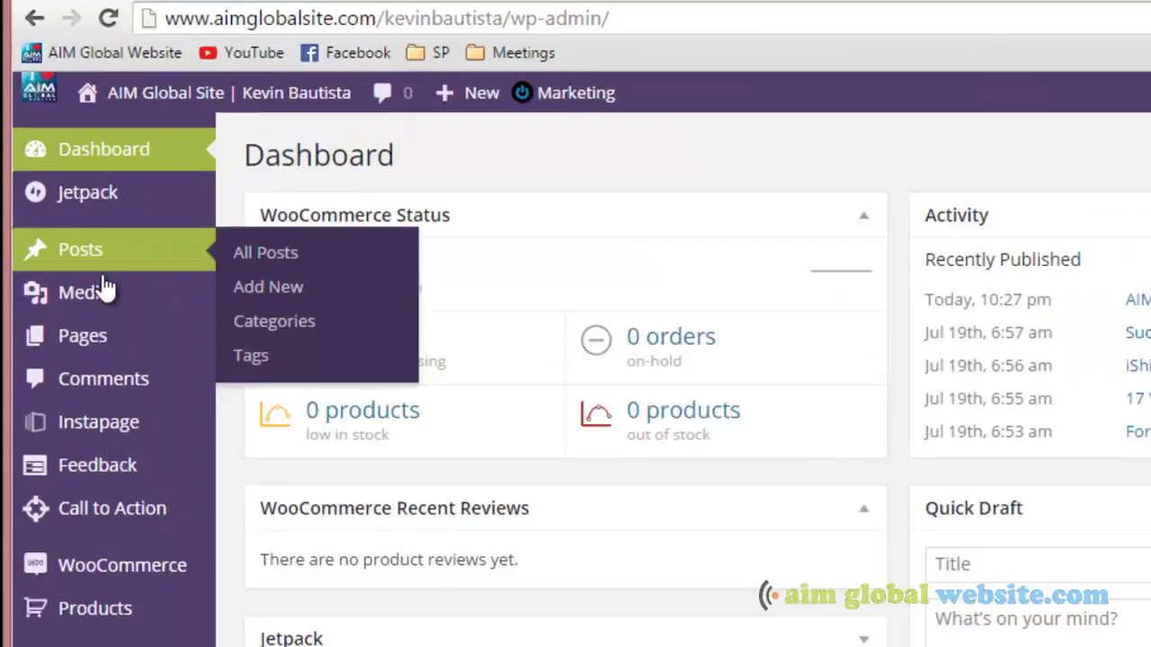
- Start a new WordPress post via Posts > Add New, then return to YouTube
{"action": "left_click", "coordinate": [81, 251]}
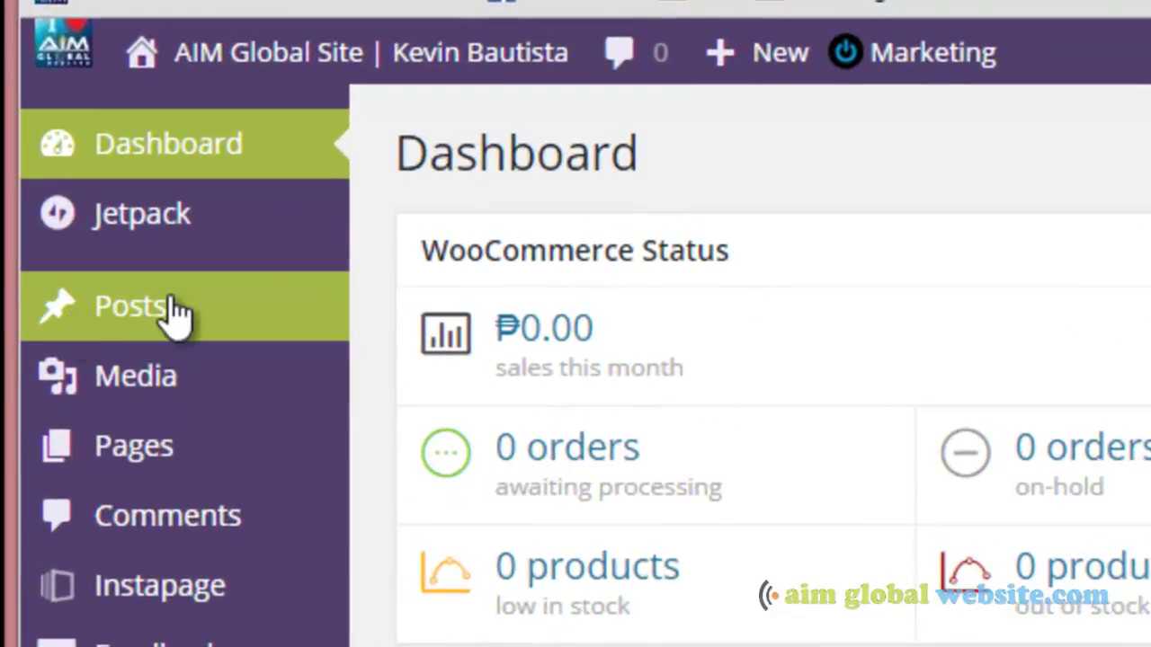
{"action": "mouse_move", "coordinate": [172, 309]}
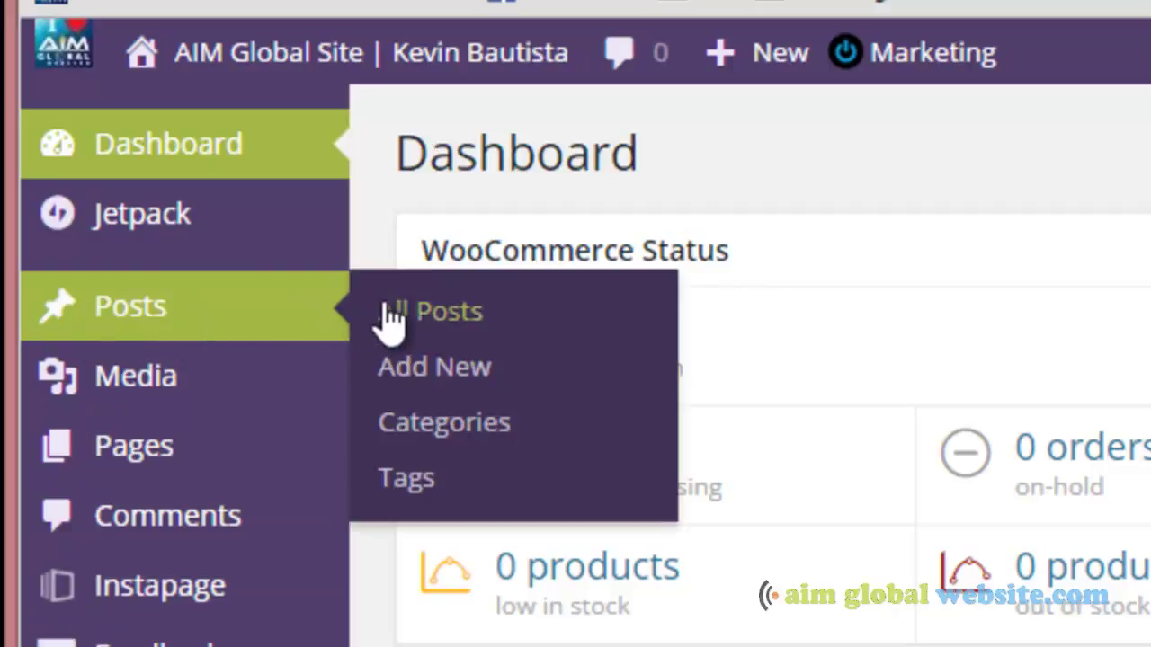
{"action": "left_click", "coordinate": [441, 371]}
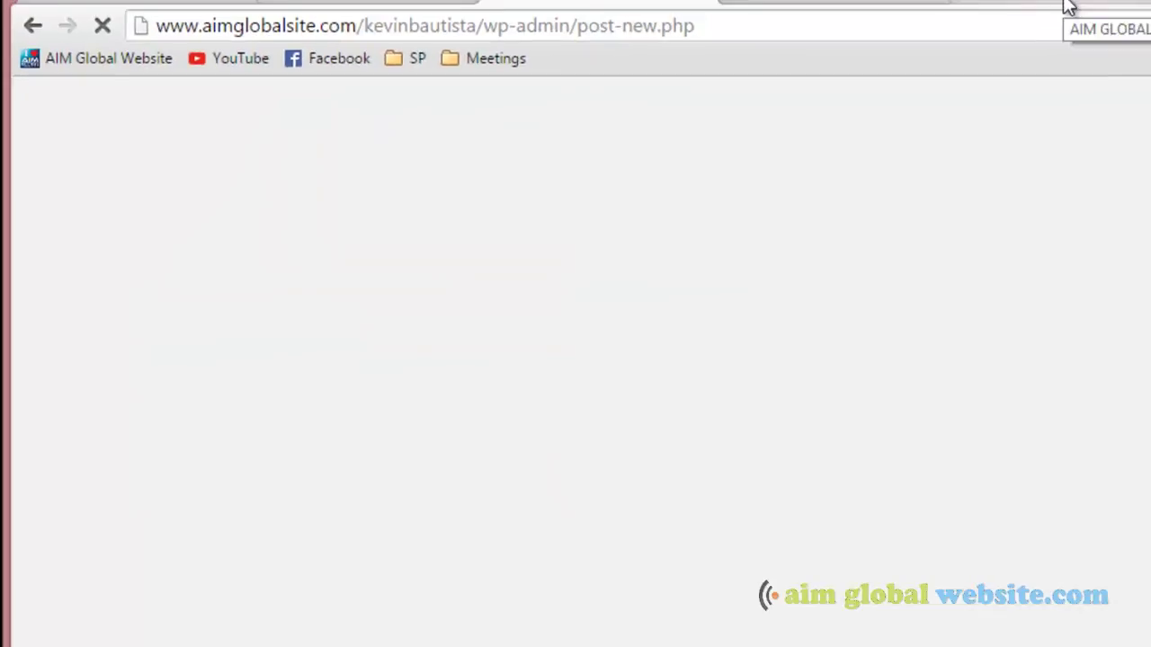
{"action": "left_click", "coordinate": [1069, 7]}
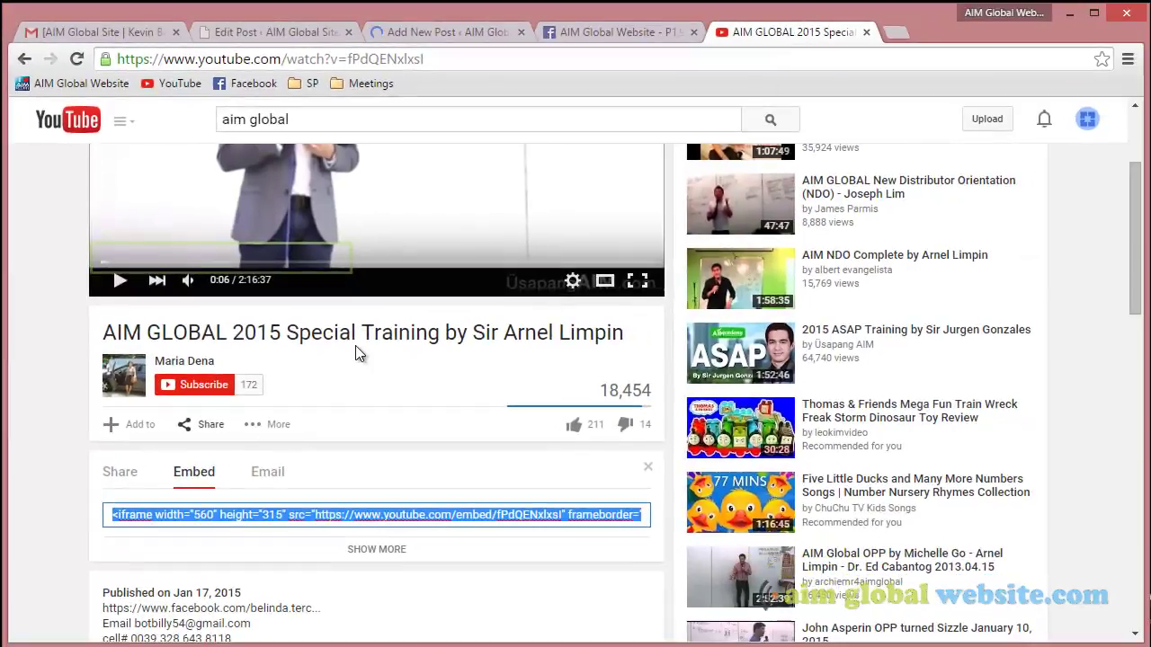
- Show the video's short youtu.be share link and scroll through the description
{"action": "left_click", "coordinate": [123, 483]}
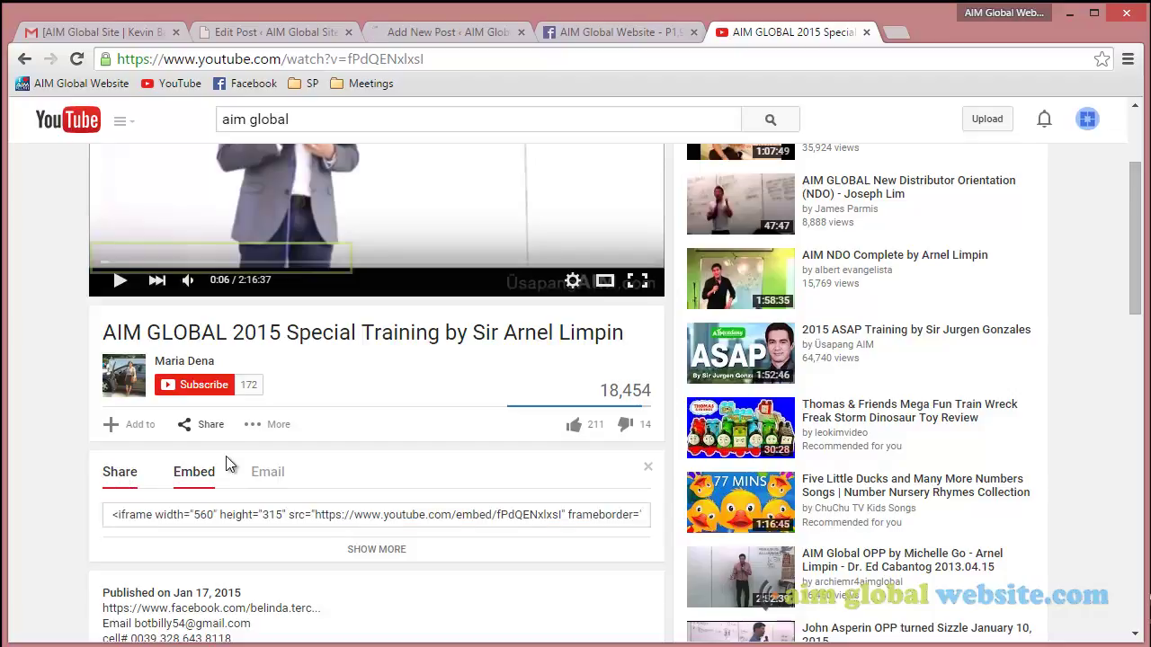
{"action": "scroll", "coordinate": [231, 451], "scroll_direction": "down", "scroll_amount": 1}
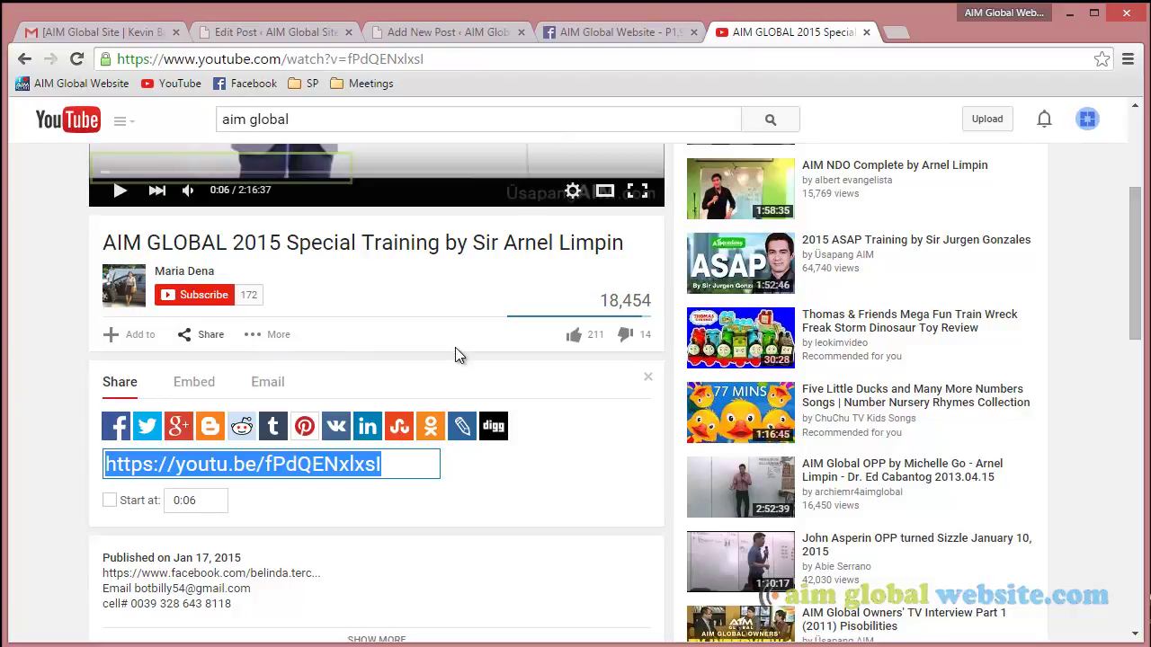
{"action": "scroll", "coordinate": [360, 457], "scroll_direction": "down", "scroll_amount": 2}
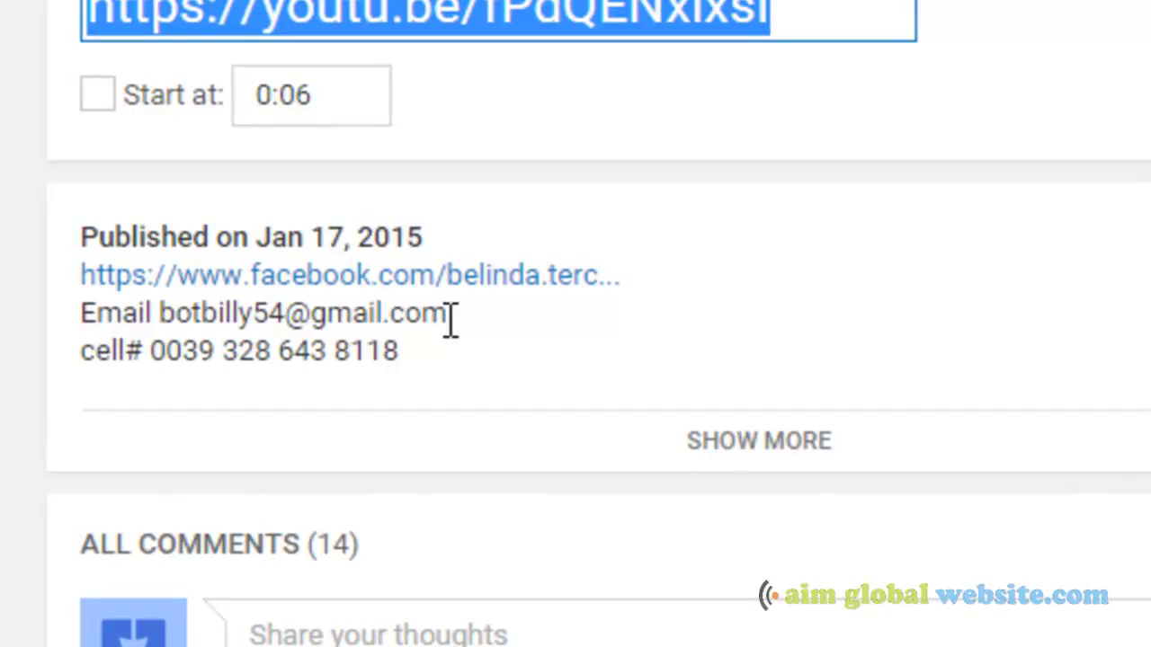
- Select the e-mail address and phone number in the video description, then return to WordPress
{"action": "left_click_drag", "start_coordinate": [449, 316], "coordinate": [83, 314]}
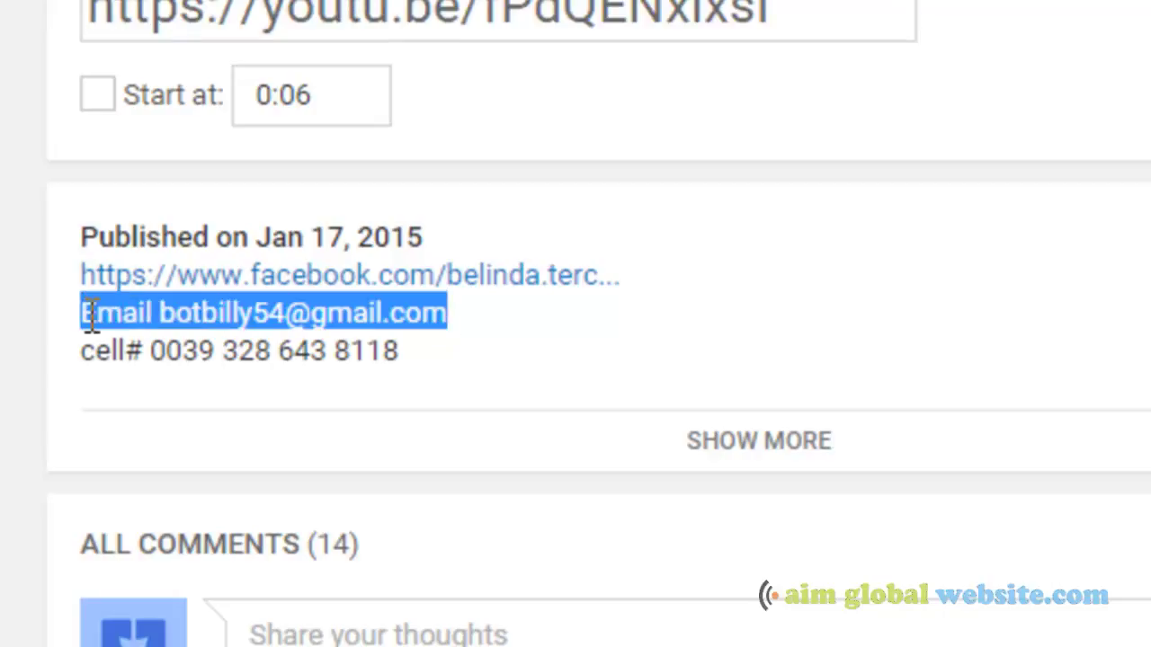
{"action": "left_click", "coordinate": [165, 321]}
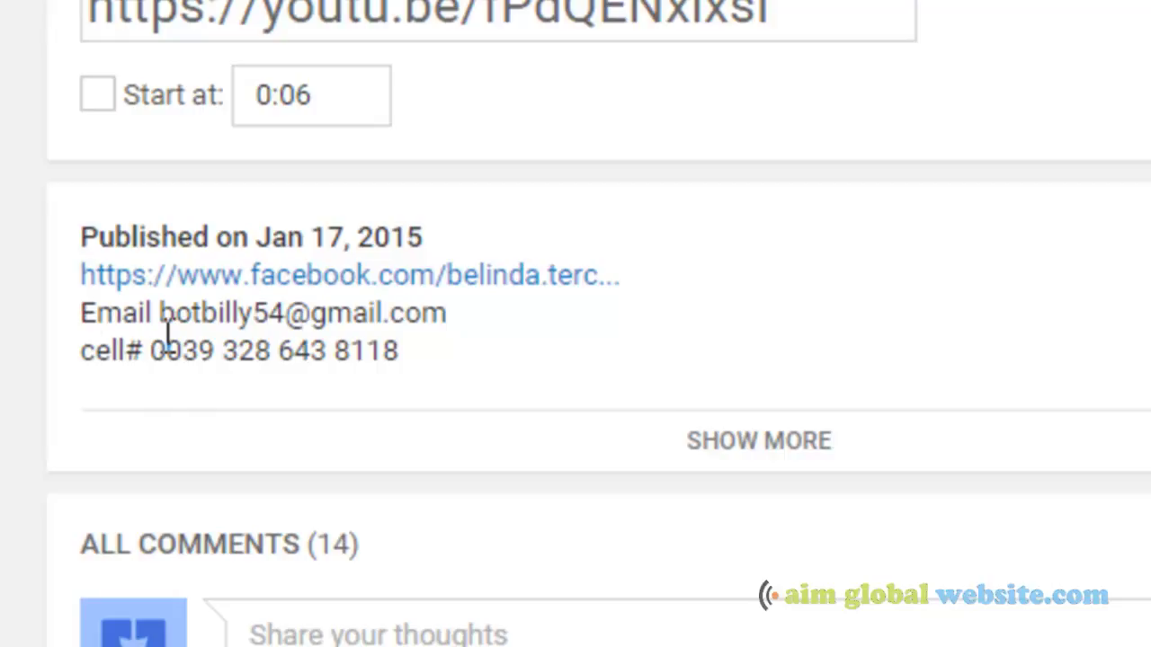
{"action": "left_click_drag", "start_coordinate": [165, 321], "coordinate": [473, 317]}
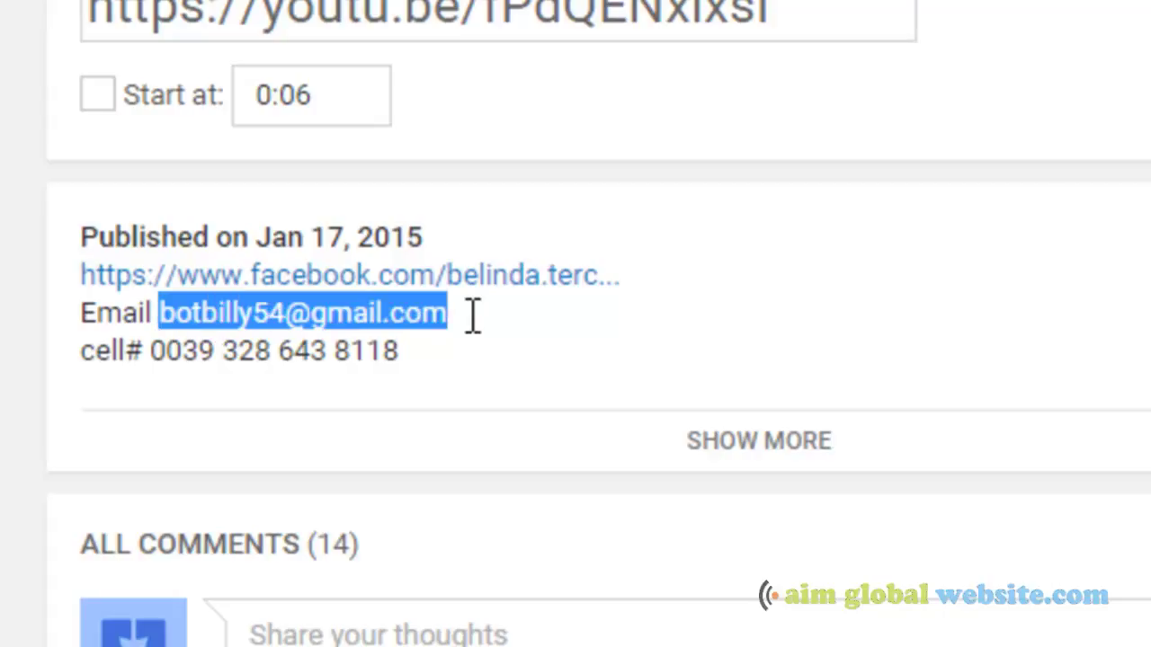
{"action": "left_click_drag", "start_coordinate": [156, 365], "coordinate": [419, 360]}
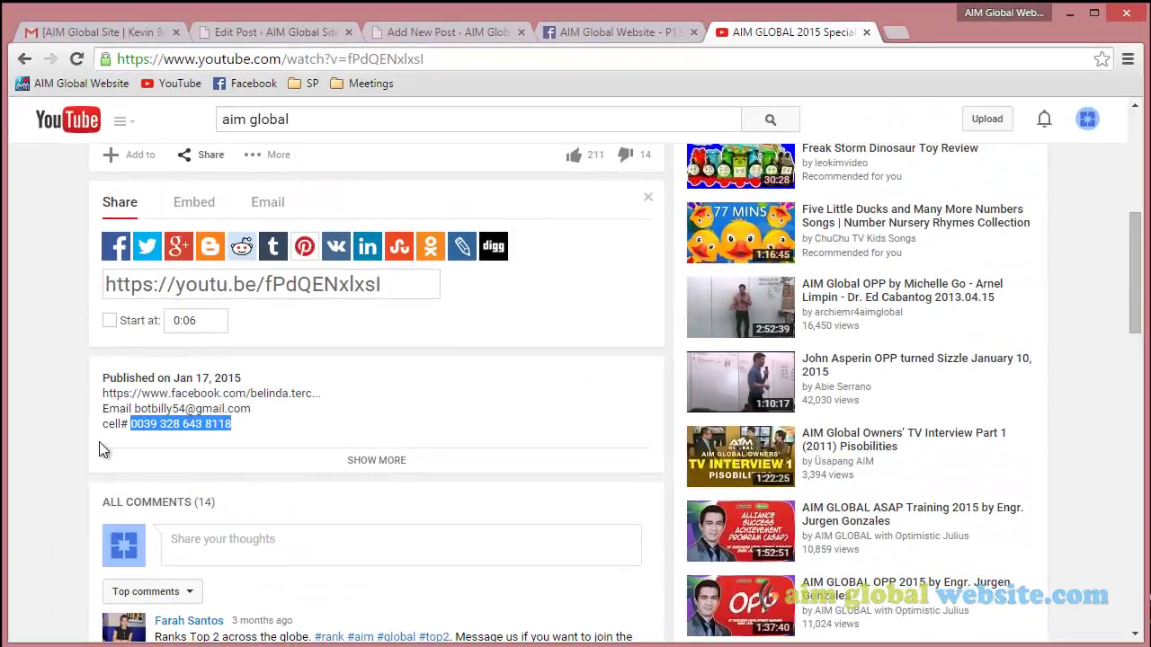
{"action": "scroll", "coordinate": [335, 407], "scroll_direction": "up", "scroll_amount": 1}
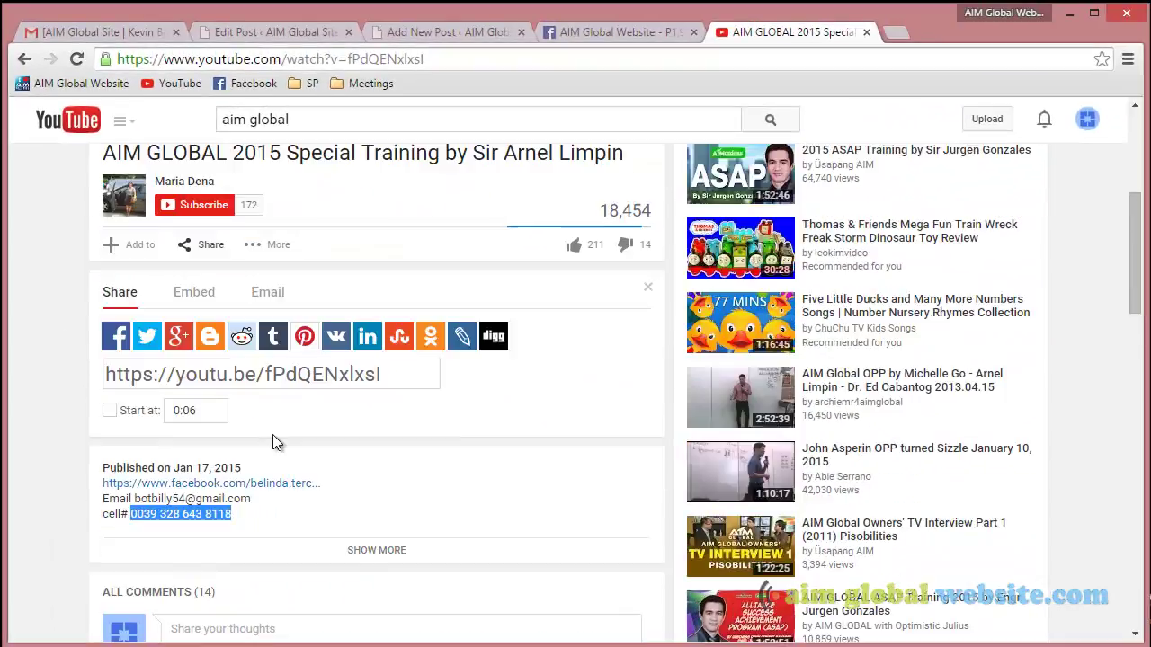
{"action": "scroll", "coordinate": [356, 379], "scroll_direction": "up", "scroll_amount": 1}
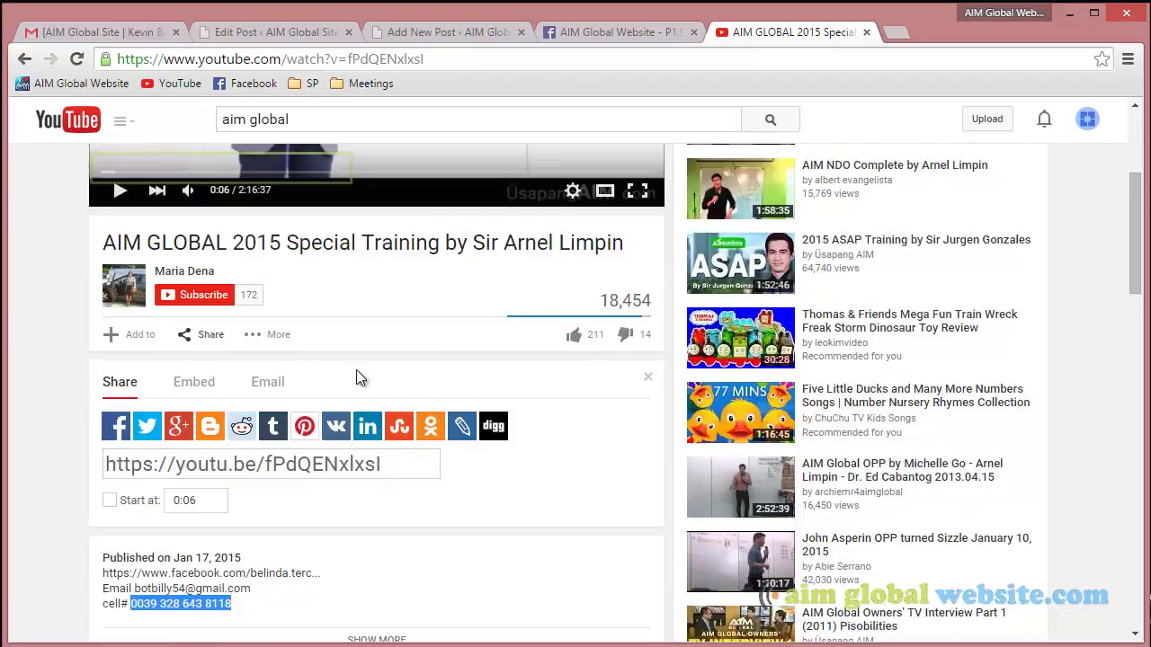
{"action": "left_click", "coordinate": [445, 36]}
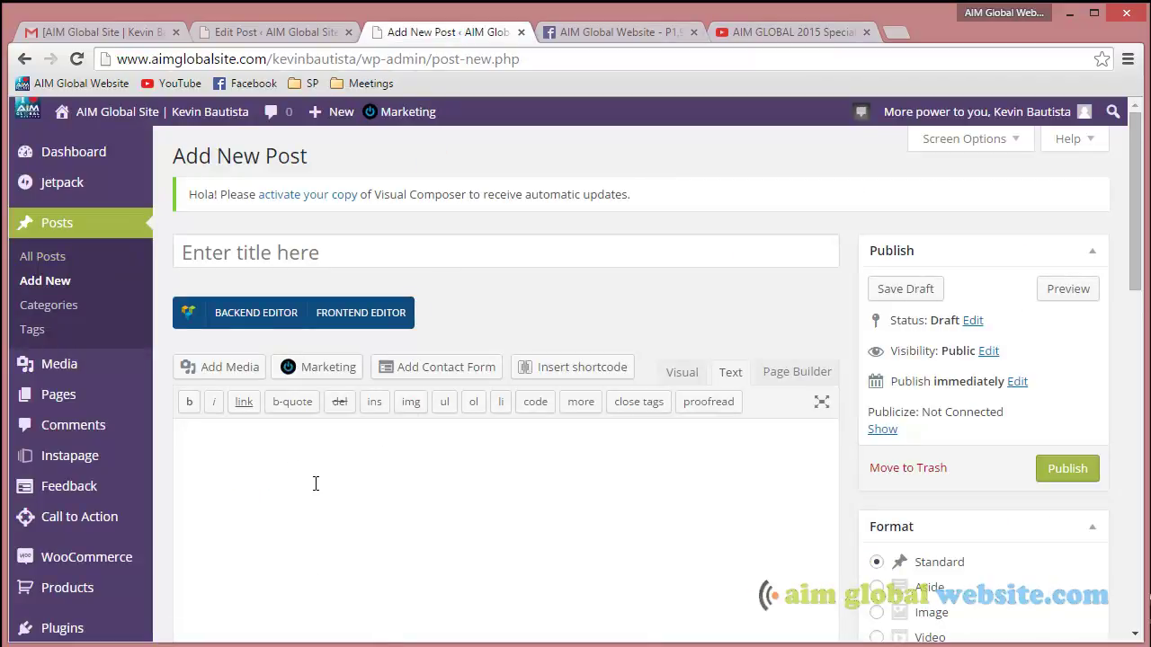
- Paste the YouTube iframe embed code as plain text into the new post's body
{"action": "scroll", "coordinate": [301, 468], "scroll_direction": "down", "scroll_amount": 1}
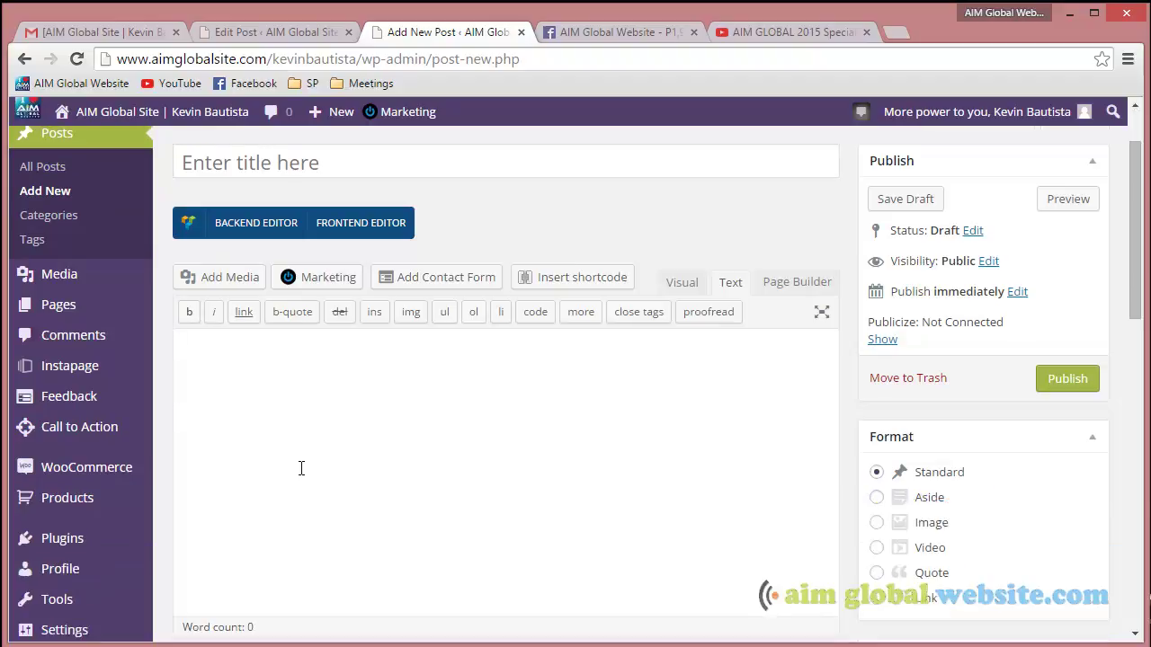
{"action": "left_click", "coordinate": [283, 410]}
{"action": "right_click", "coordinate": [319, 422]}
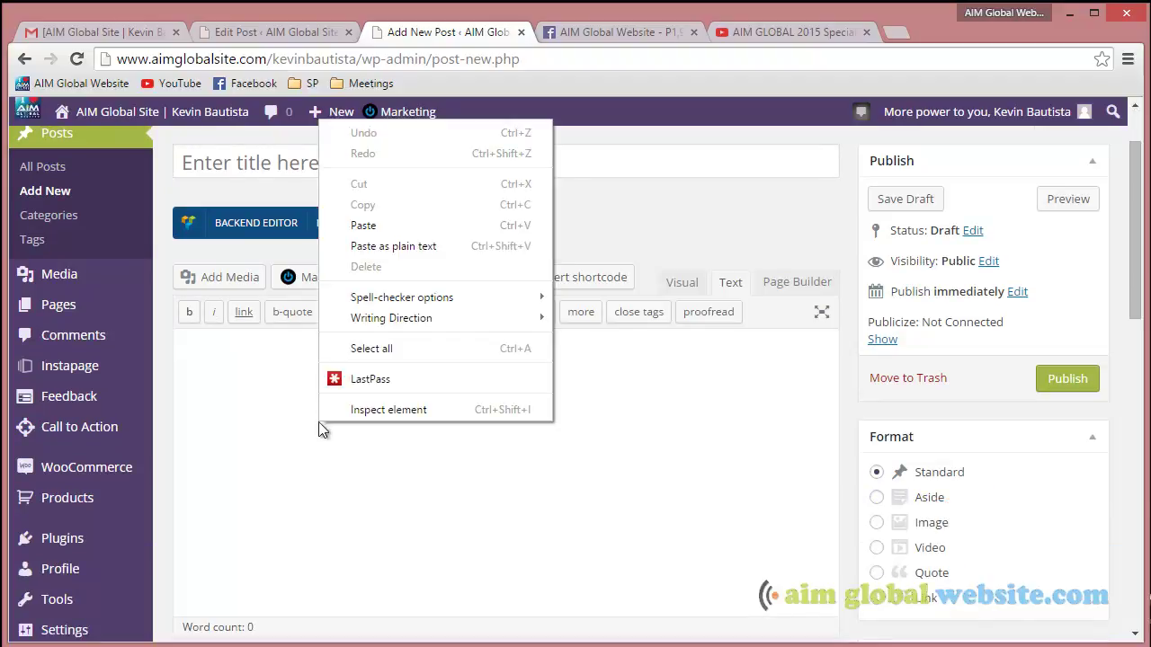
{"action": "left_click", "coordinate": [387, 248]}
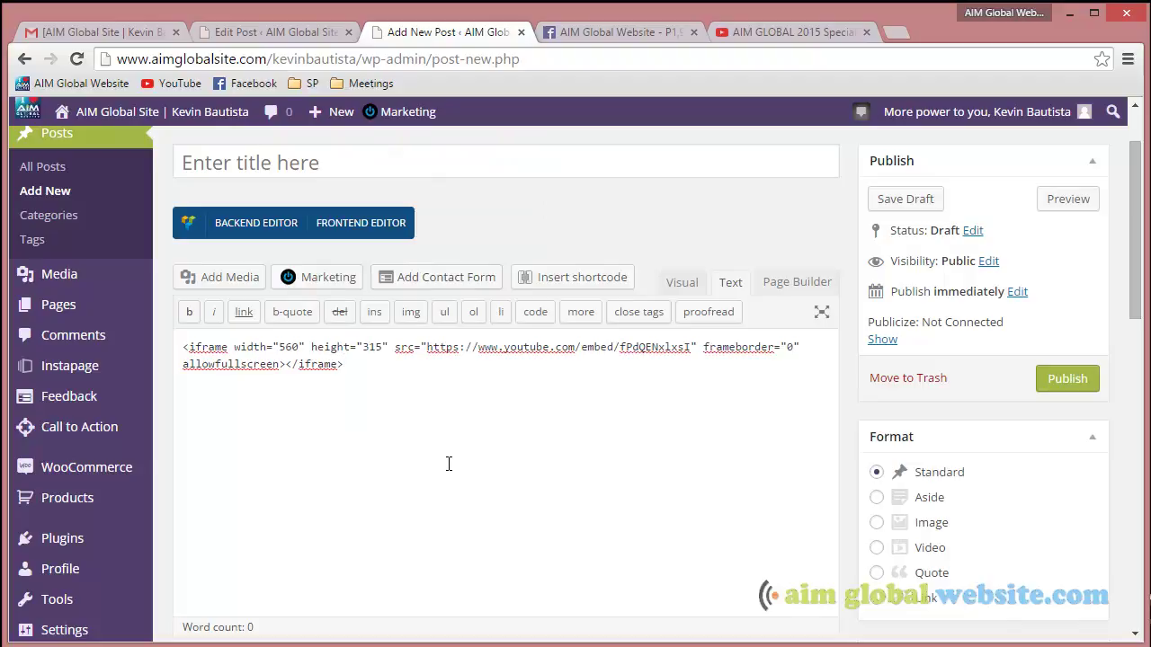
{"action": "left_click", "coordinate": [357, 166]}
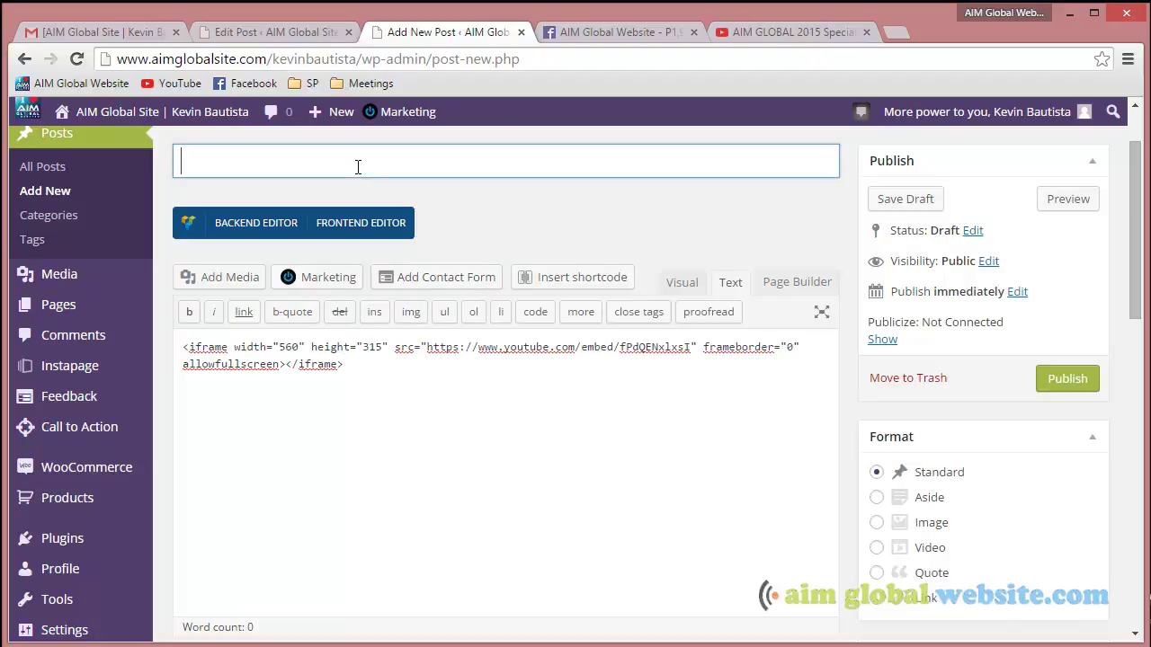
{"action": "left_click", "coordinate": [773, 36]}
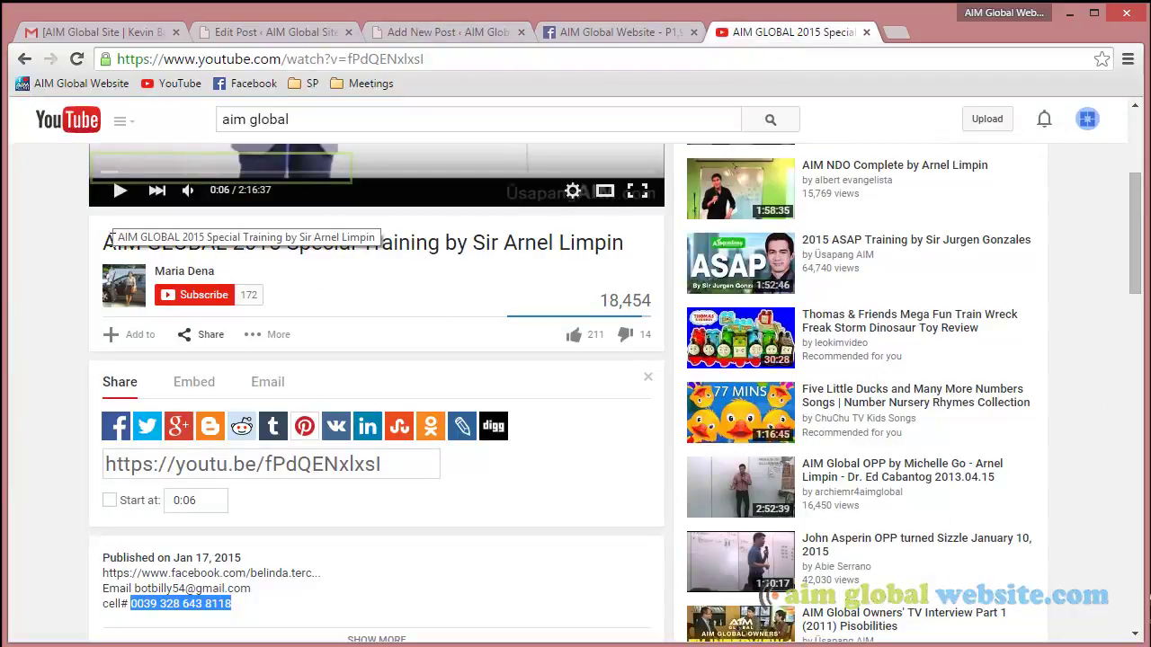
- Title the post 'AIM GLOBAL 2015 Special Training' by pasting the copied YouTube video title
{"action": "left_click_drag", "start_coordinate": [105, 239], "coordinate": [441, 246]}
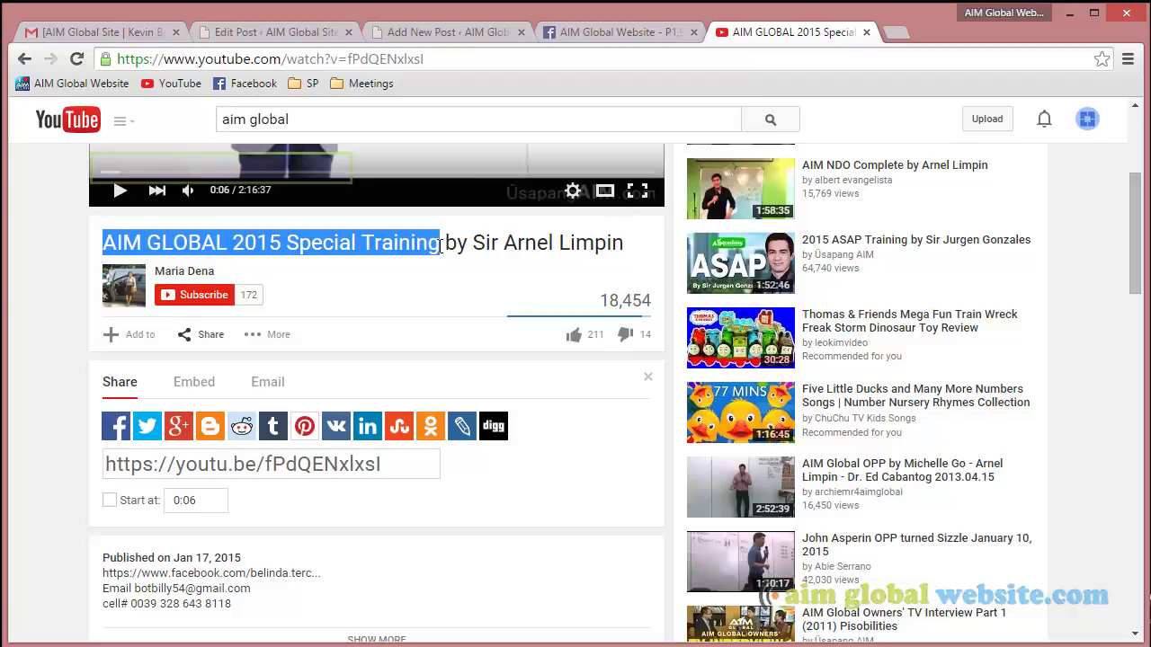
{"action": "right_click", "coordinate": [429, 244]}
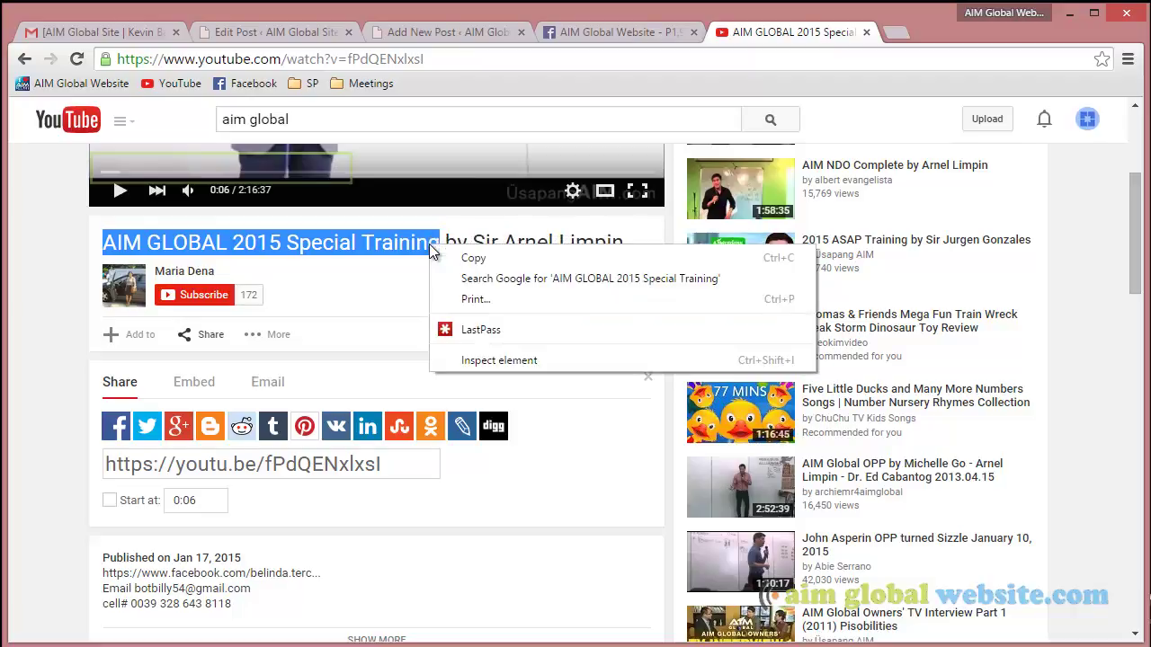
{"action": "left_click", "coordinate": [445, 257]}
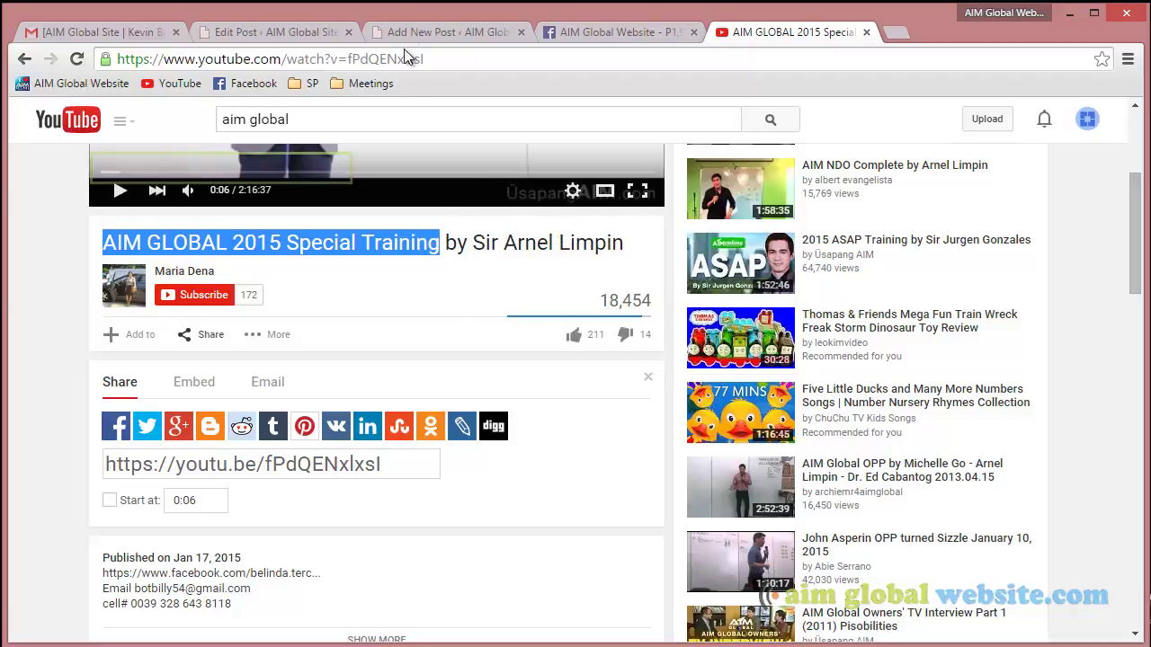
{"action": "left_click", "coordinate": [408, 27]}
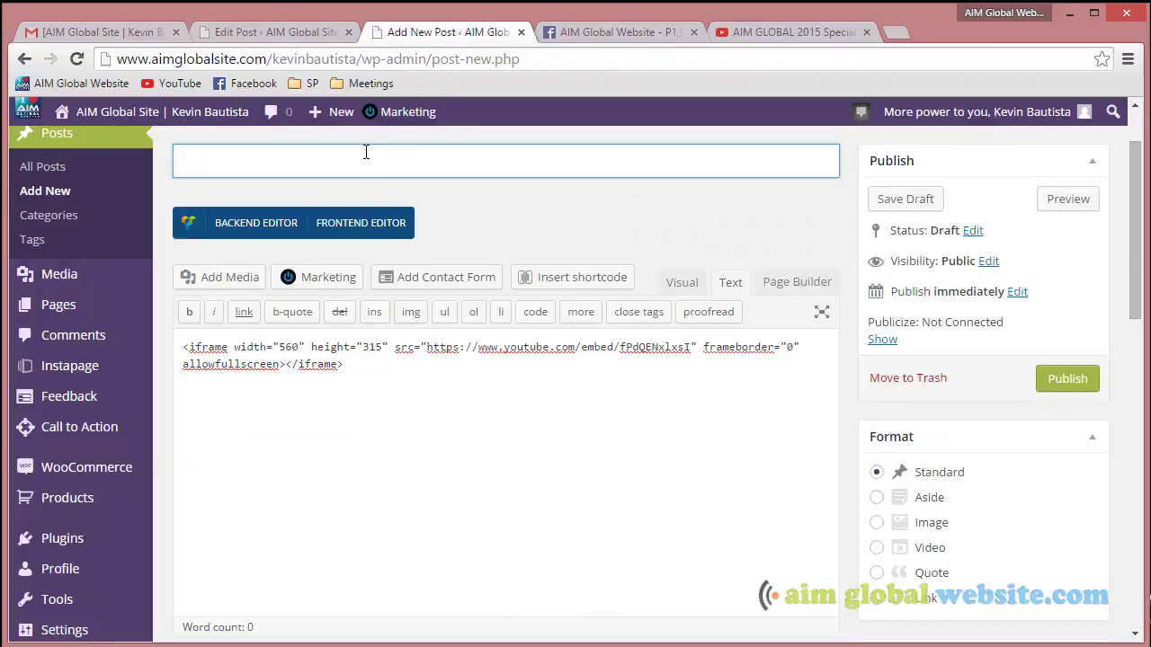
{"action": "right_click", "coordinate": [365, 152]}
{"action": "left_click", "coordinate": [391, 278]}
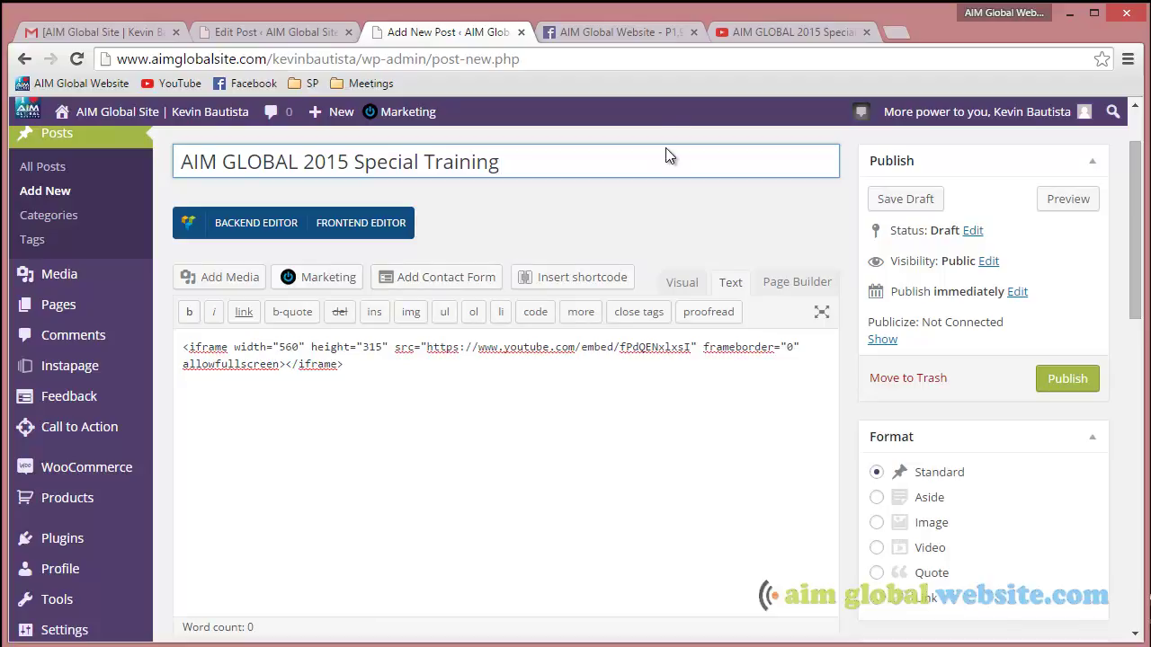
- Clear the title selection on the YouTube page and return to the post
{"action": "left_click", "coordinate": [778, 33]}
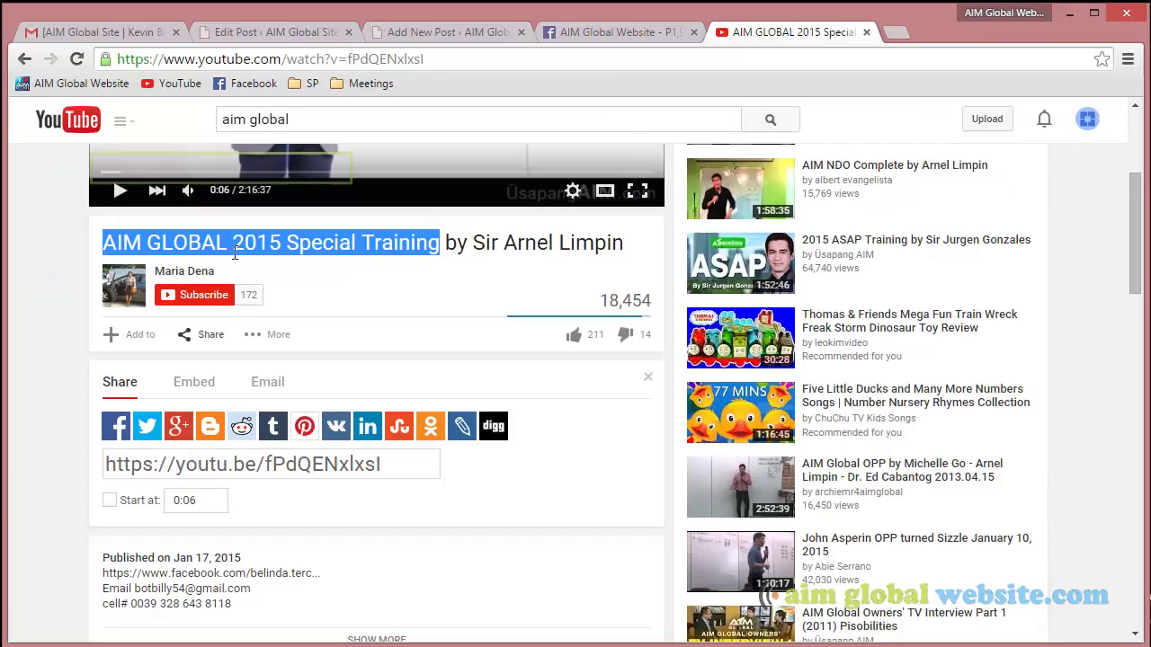
{"action": "left_click", "coordinate": [61, 237]}
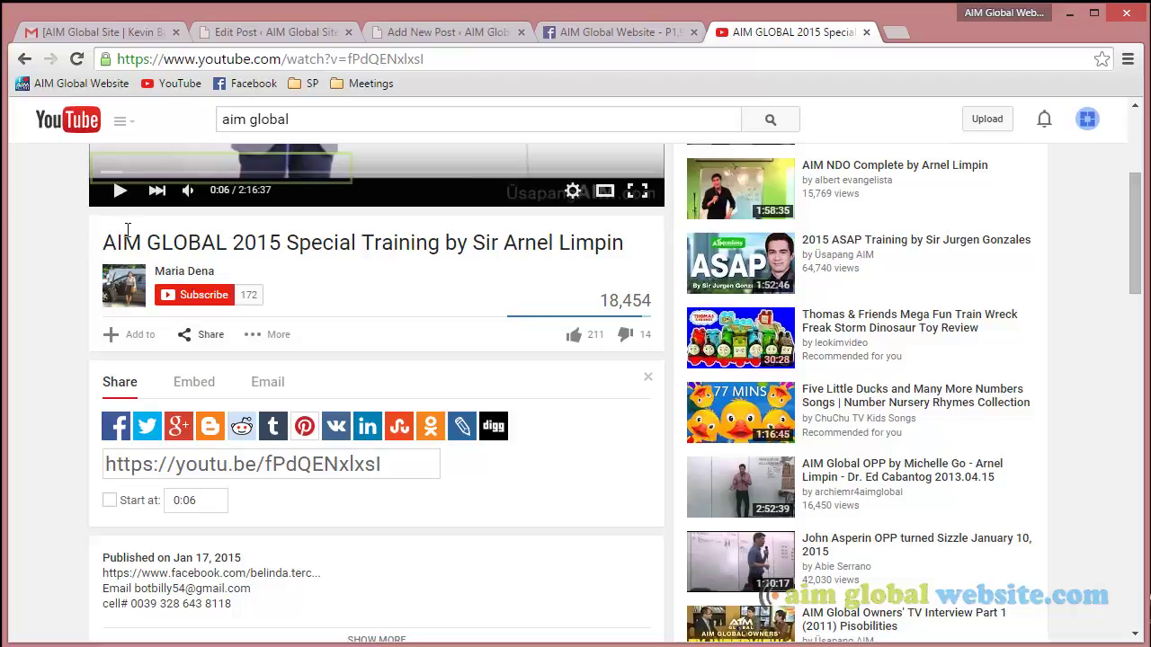
{"action": "left_click", "coordinate": [428, 39]}
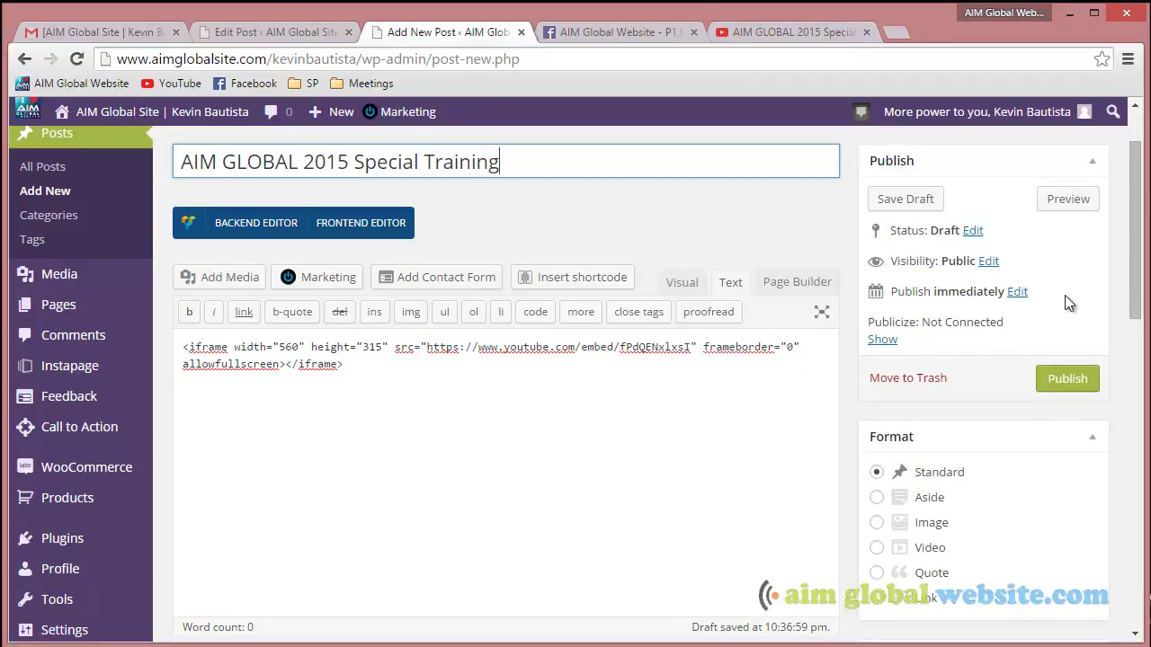
- Tick the Training category for the post
{"action": "scroll", "coordinate": [1067, 313], "scroll_direction": "down", "scroll_amount": 1}
{"action": "scroll", "coordinate": [1067, 313], "scroll_direction": "down", "scroll_amount": 2}
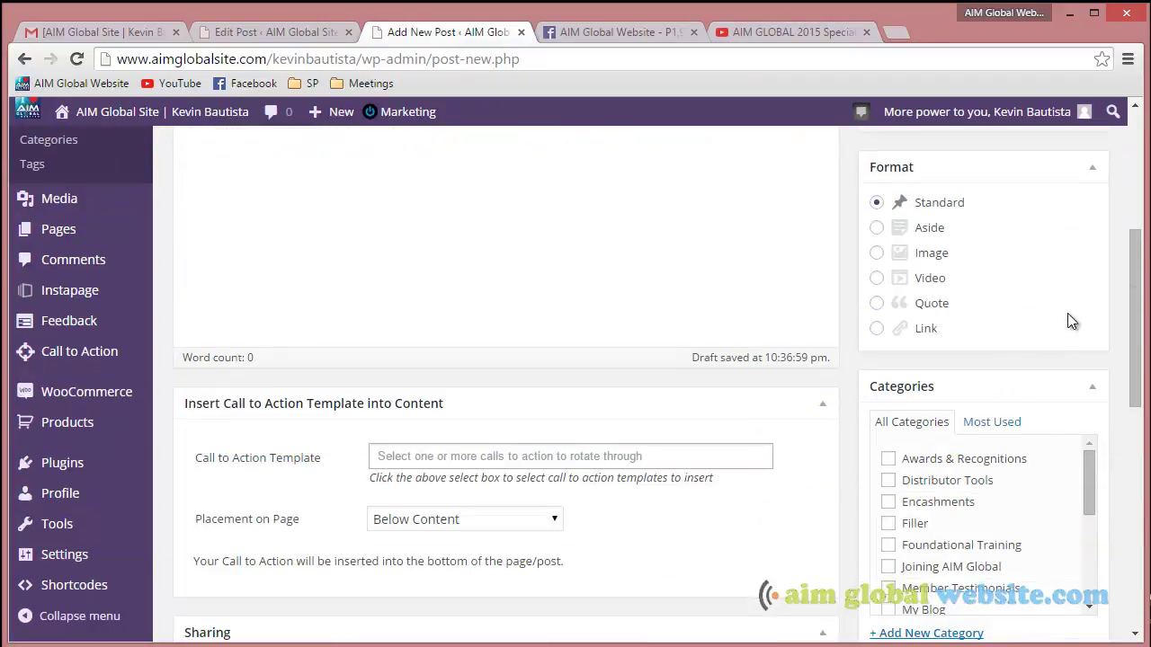
{"action": "scroll", "coordinate": [1067, 313], "scroll_direction": "down", "scroll_amount": 1}
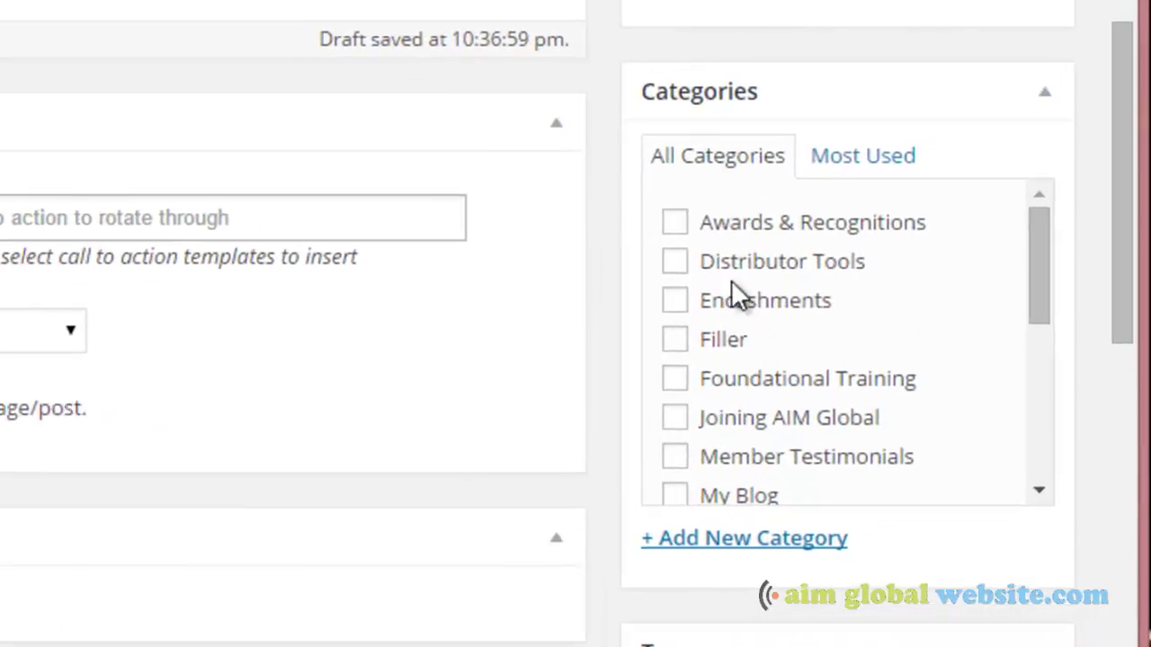
{"action": "scroll", "coordinate": [836, 412], "scroll_direction": "down", "scroll_amount": 1}
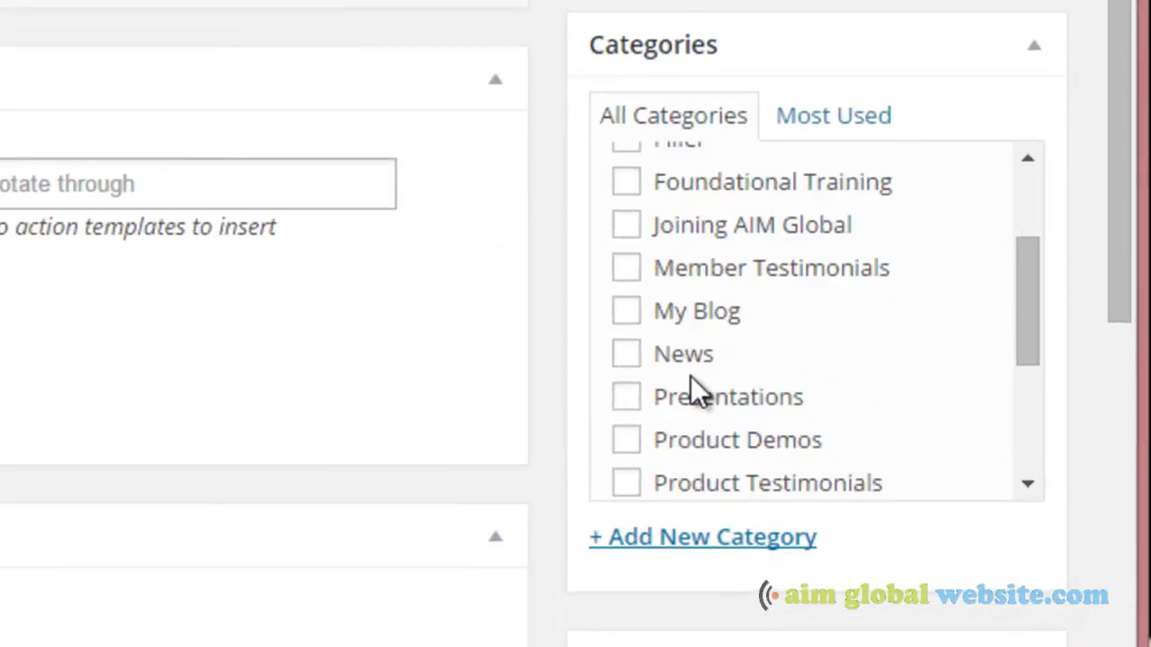
{"action": "scroll", "coordinate": [691, 376], "scroll_direction": "down", "scroll_amount": 1}
{"action": "left_click", "coordinate": [627, 480]}
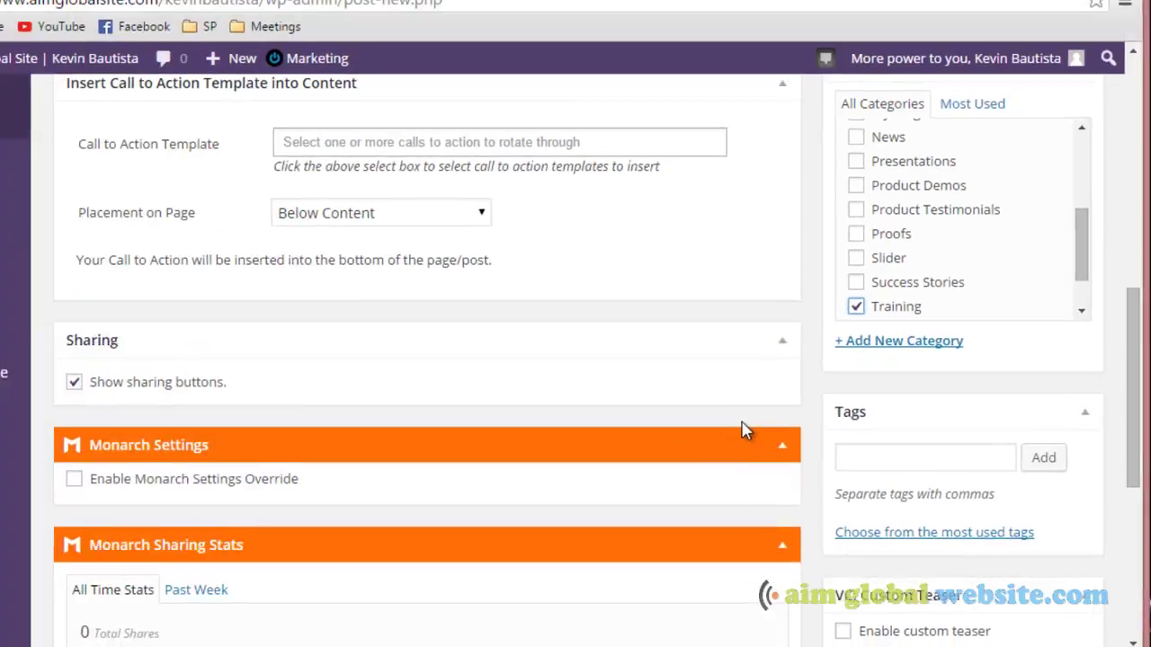
- Scroll down to the Featured Image box, briefly checking the YouTube page
{"action": "scroll", "coordinate": [764, 436], "scroll_direction": "down", "scroll_amount": 3}
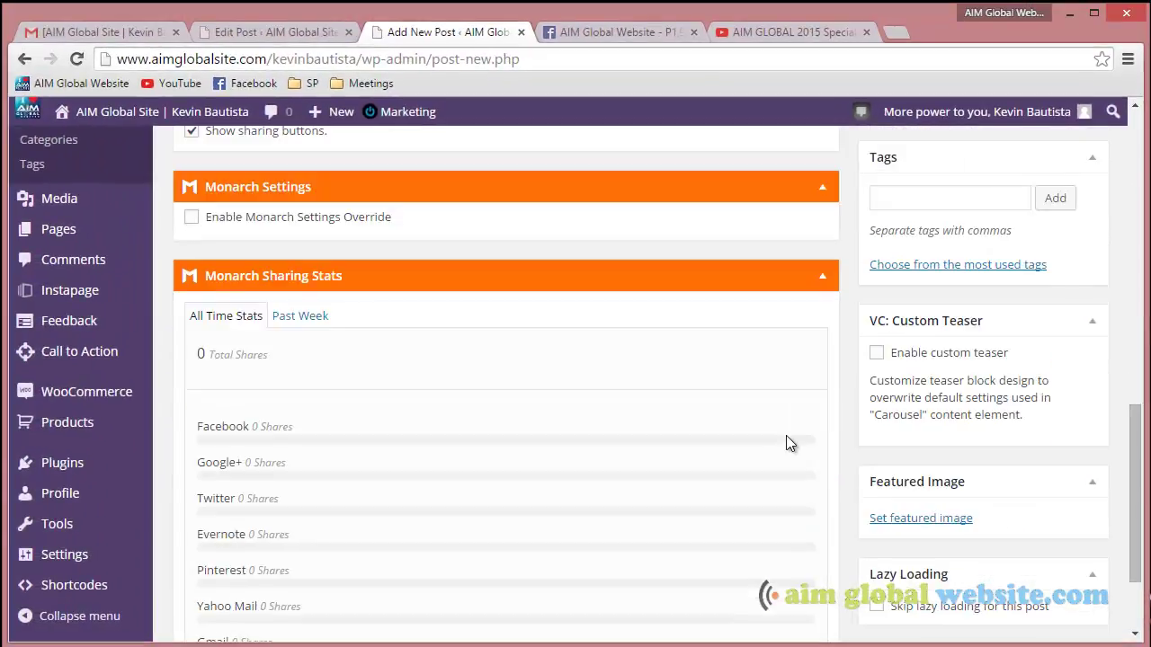
{"action": "scroll", "coordinate": [786, 438], "scroll_direction": "down", "scroll_amount": 1}
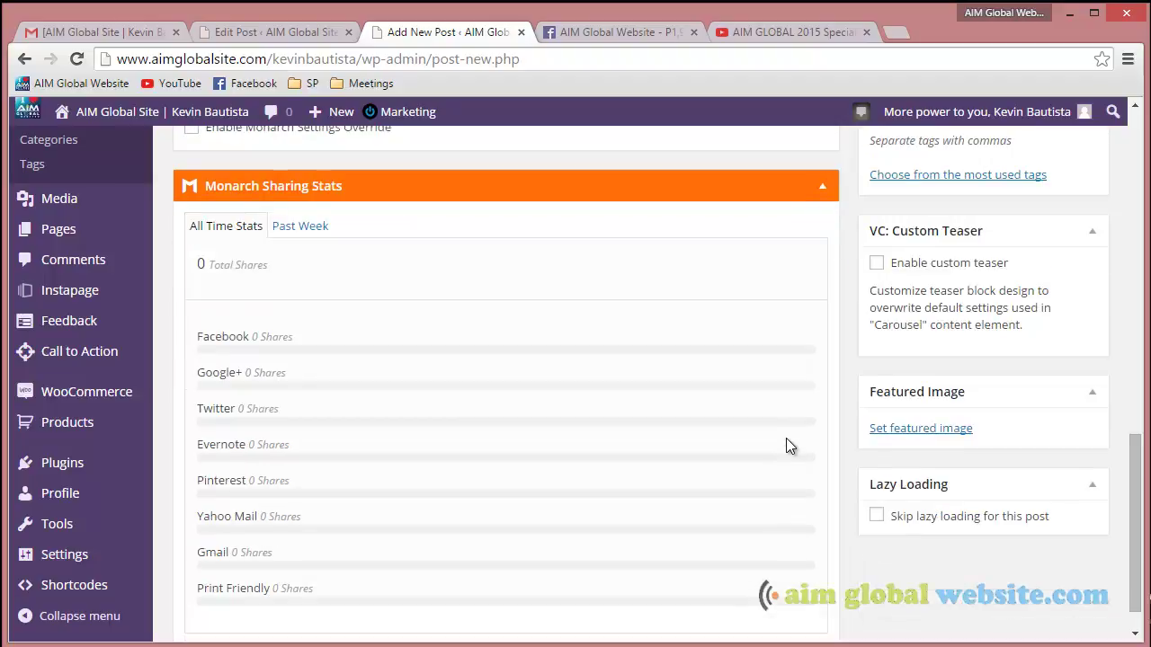
{"action": "left_click", "coordinate": [740, 35]}
{"action": "scroll", "coordinate": [585, 149], "scroll_direction": "up", "scroll_amount": 3}
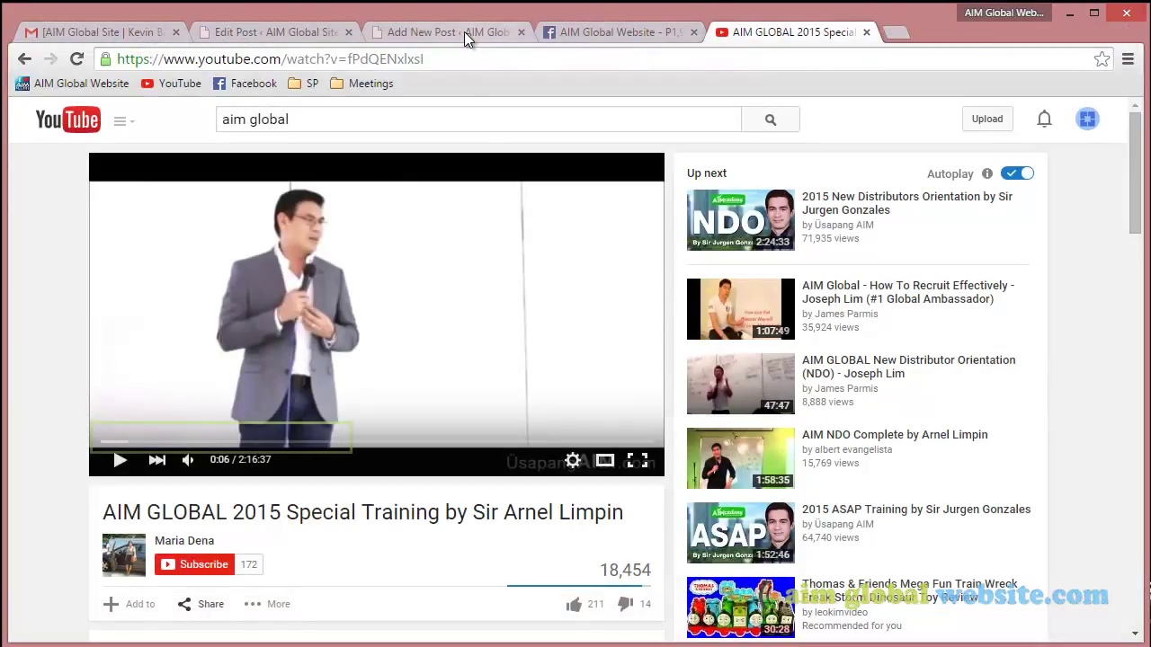
{"action": "left_click", "coordinate": [464, 32]}
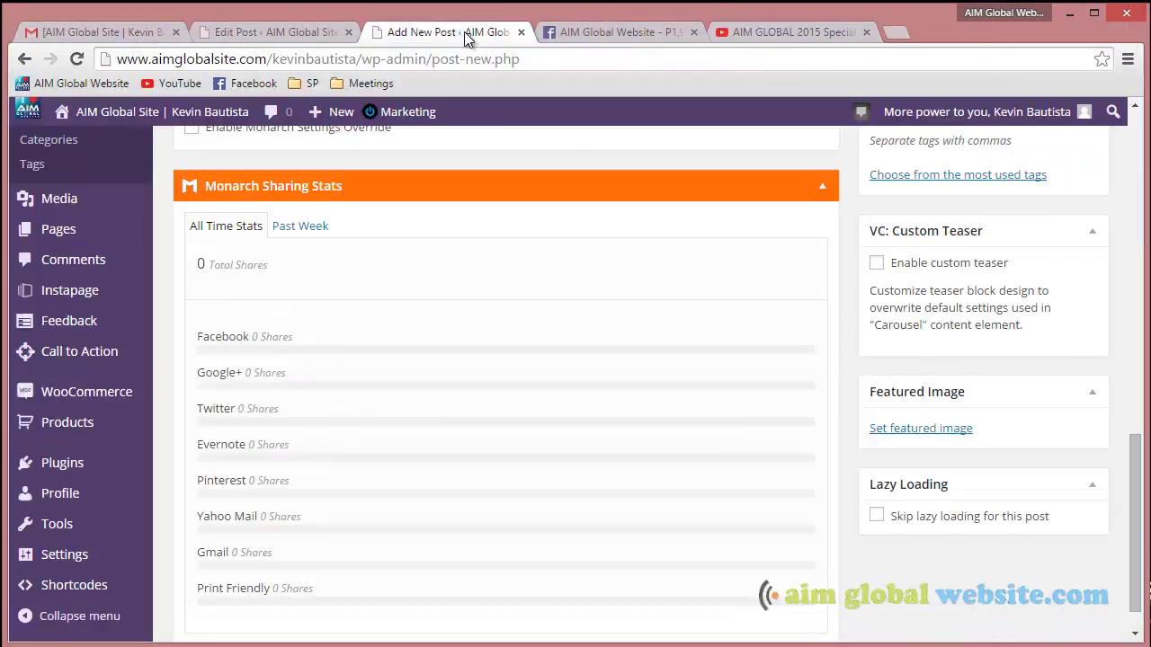
- Set the 'Capture' video thumbnail from the Media Library as the featured image
{"action": "left_click", "coordinate": [893, 431]}
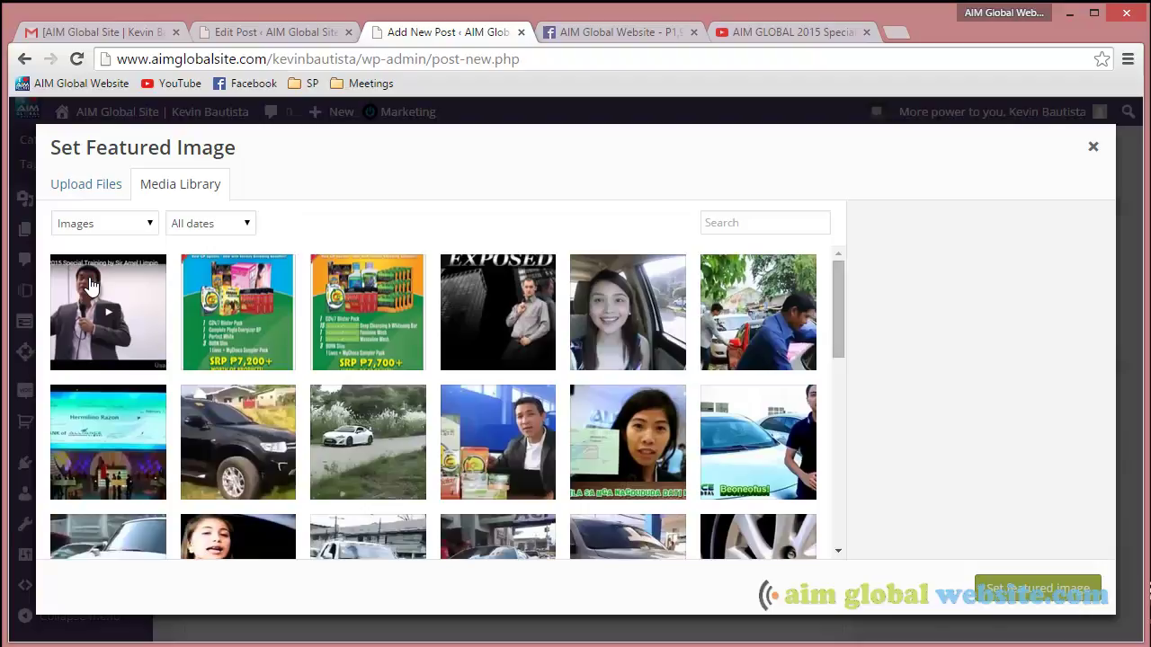
{"action": "left_click", "coordinate": [86, 187]}
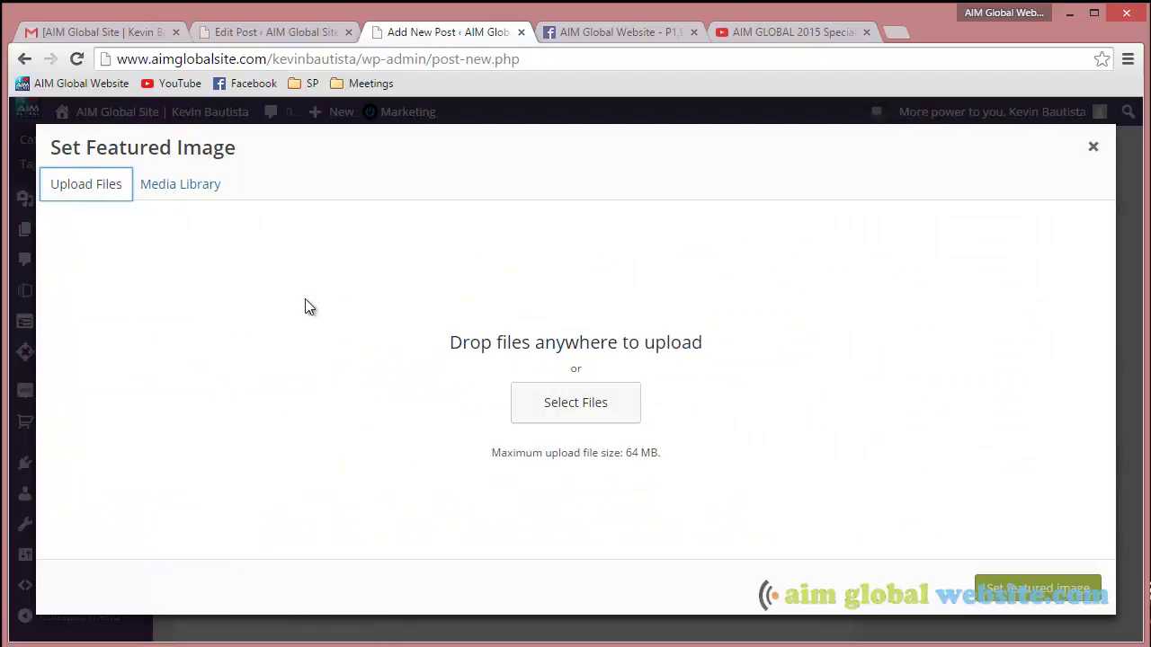
{"action": "left_click", "coordinate": [182, 191]}
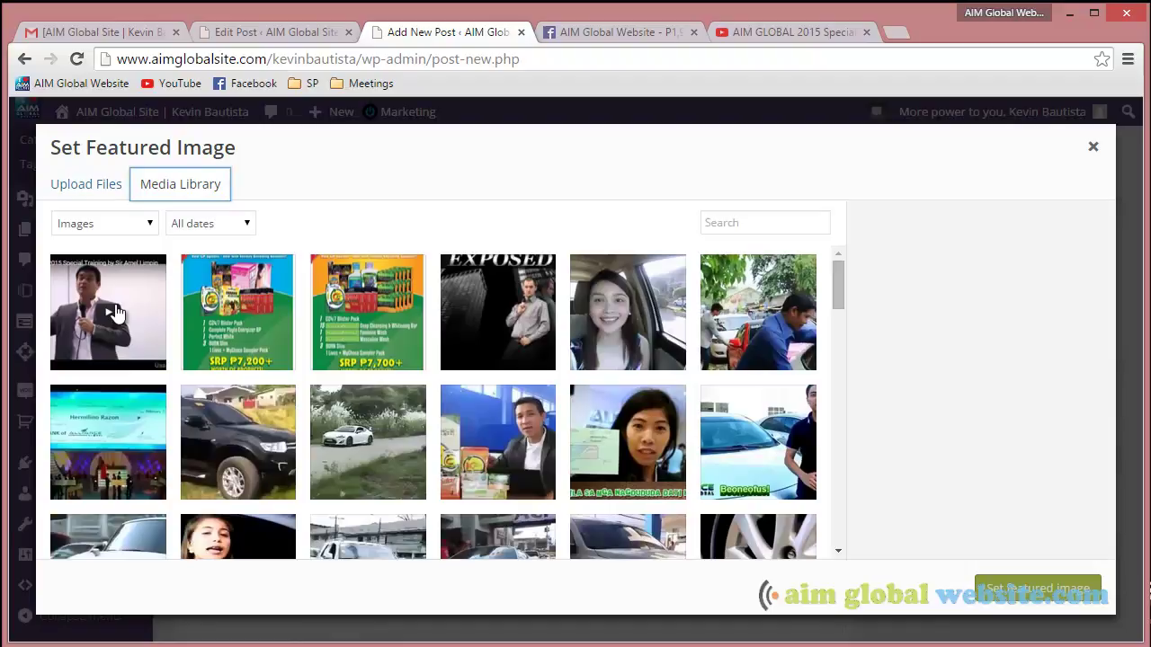
{"action": "left_click", "coordinate": [115, 312]}
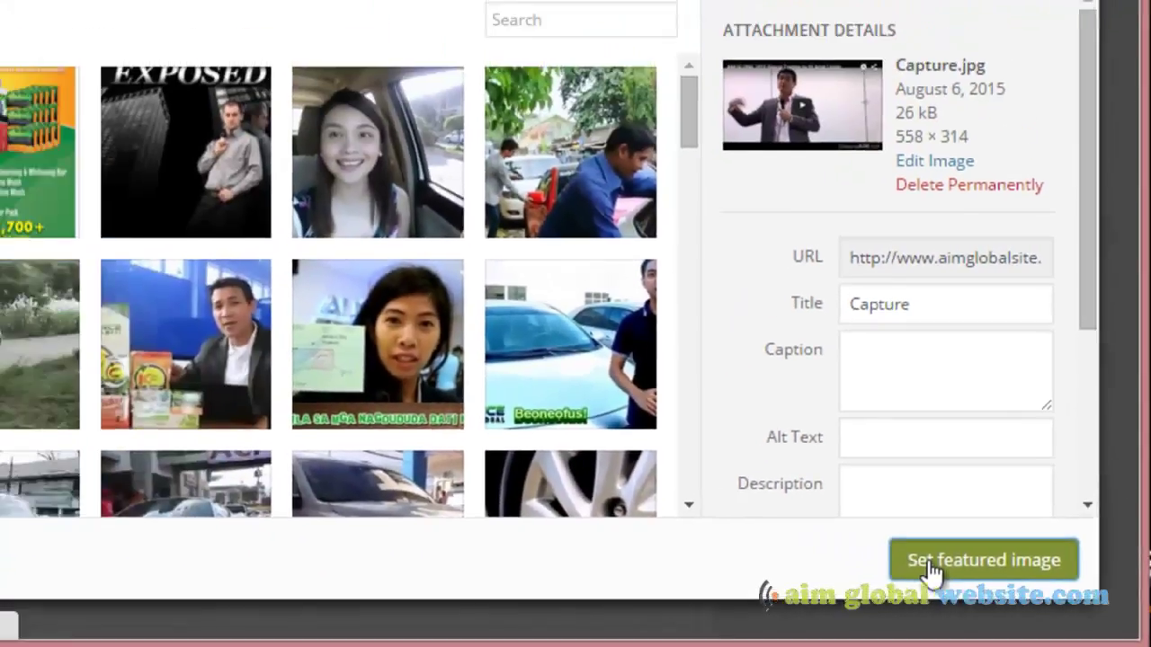
{"action": "left_click", "coordinate": [832, 530]}
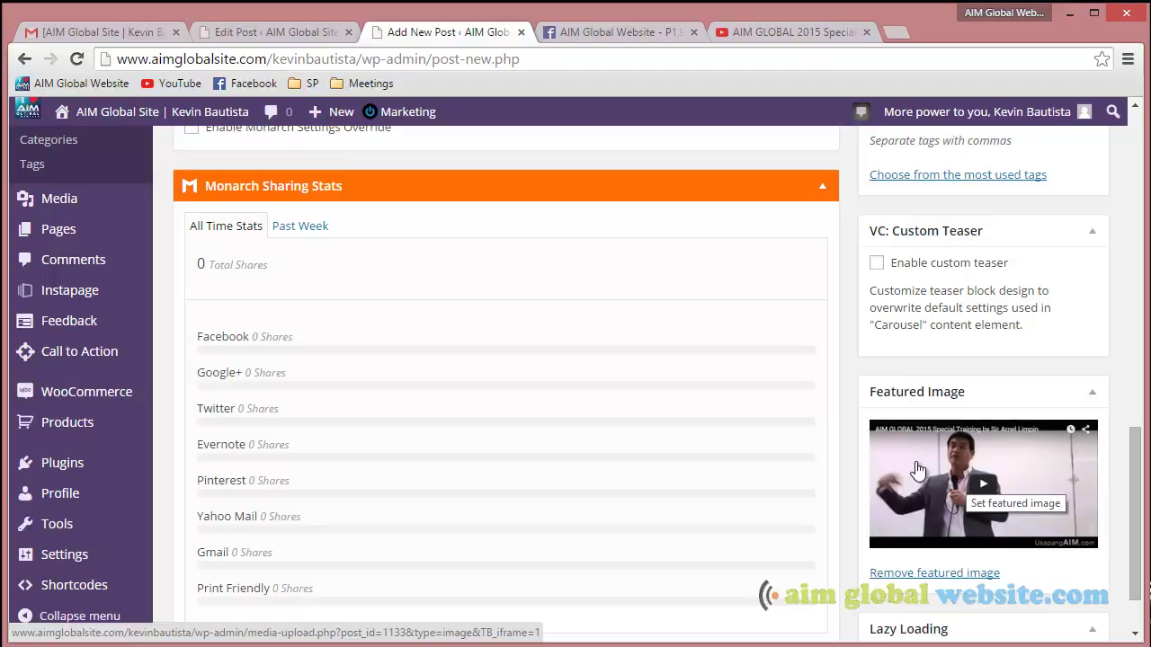
- Publish the post and open its live page from the Post published notice
{"action": "scroll", "coordinate": [934, 461], "scroll_direction": "up", "scroll_amount": 1}
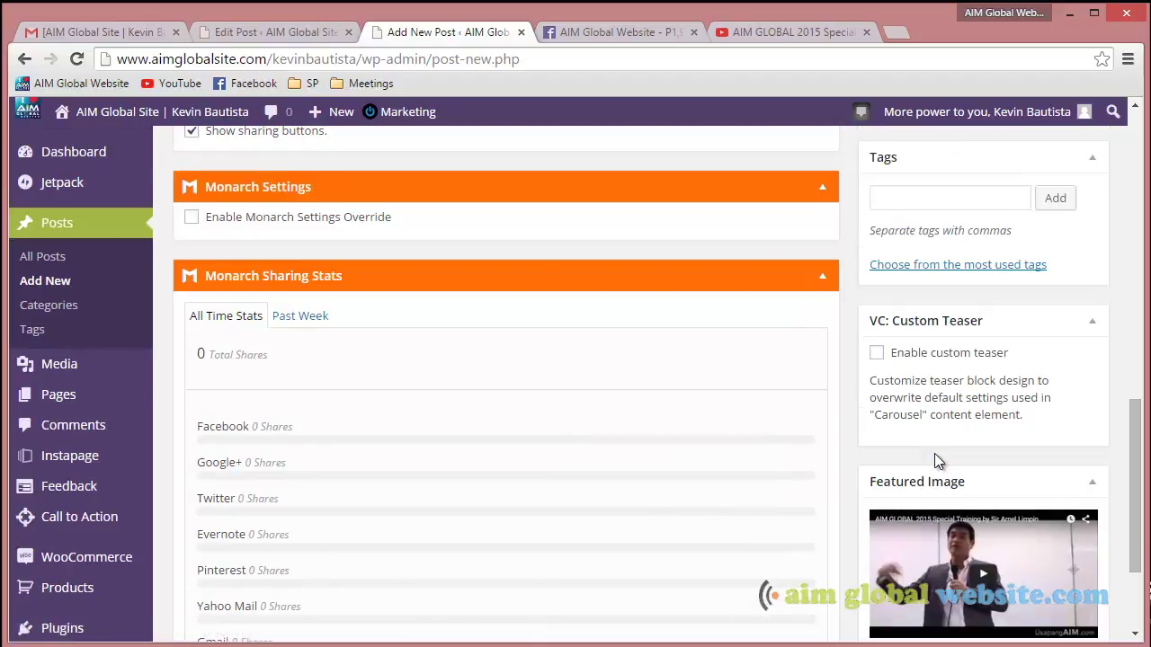
{"action": "scroll", "coordinate": [934, 453], "scroll_direction": "up", "scroll_amount": 6}
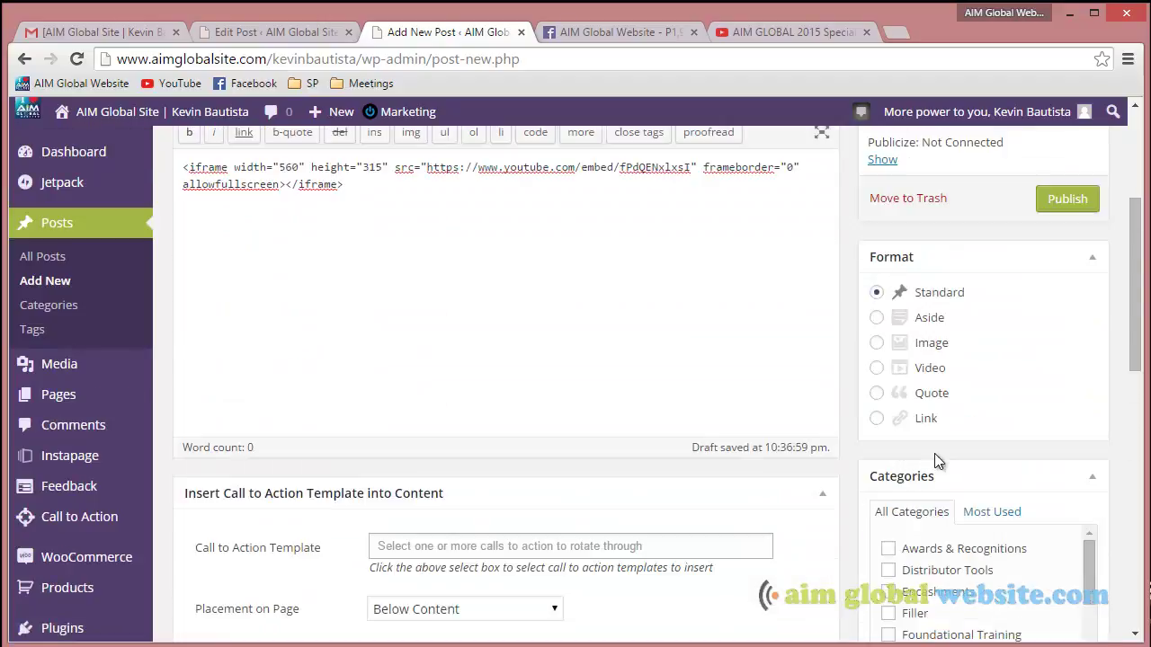
{"action": "scroll", "coordinate": [936, 456], "scroll_direction": "up", "scroll_amount": 3}
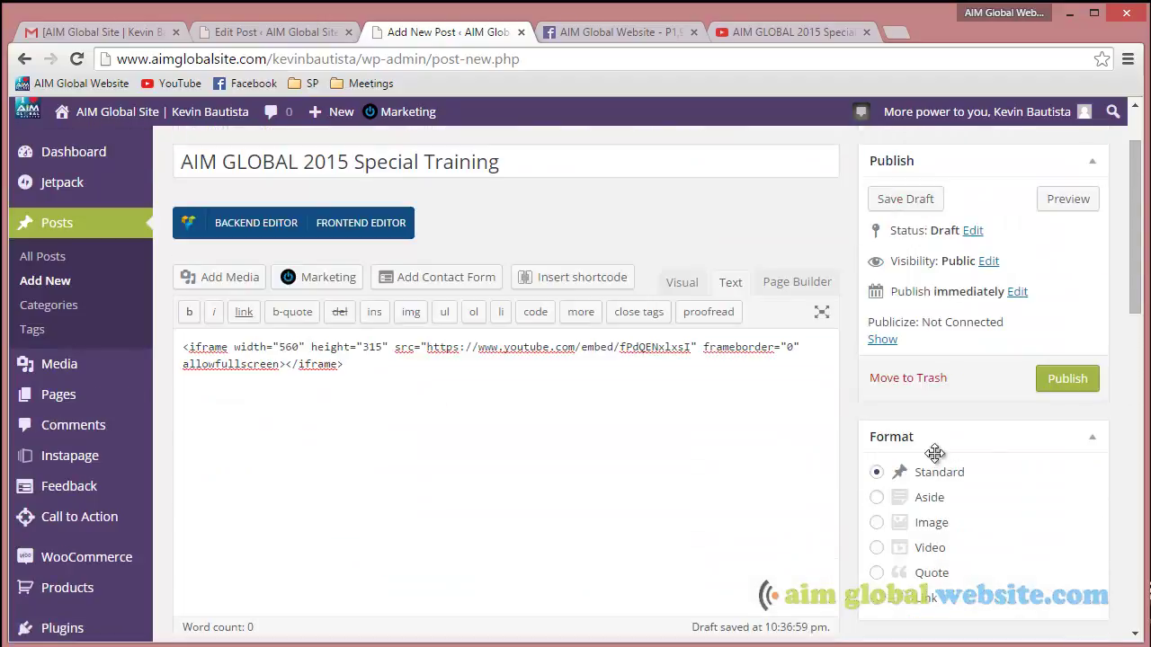
{"action": "left_click", "coordinate": [1066, 379]}
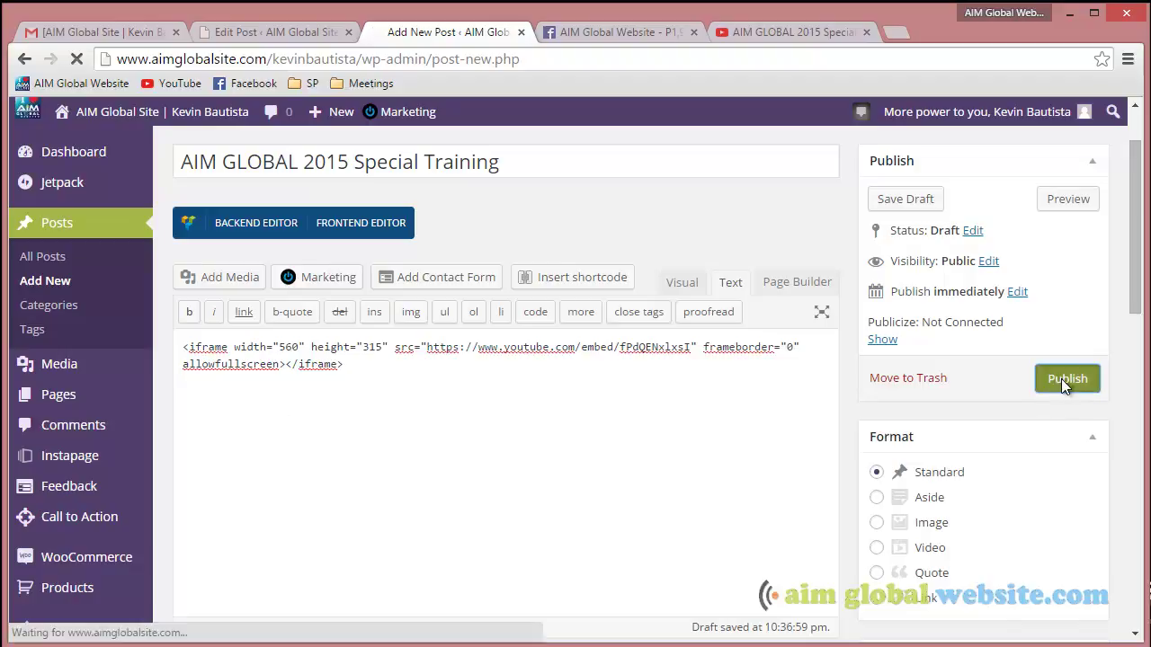
{"action": "mouse_move", "coordinate": [192, 245]}
{"action": "left_mouse_down"}
{"action": "mouse_move", "coordinate": [288, 258]}
{"action": "mouse_move", "coordinate": [362, 244]}
{"action": "left_mouse_up"}
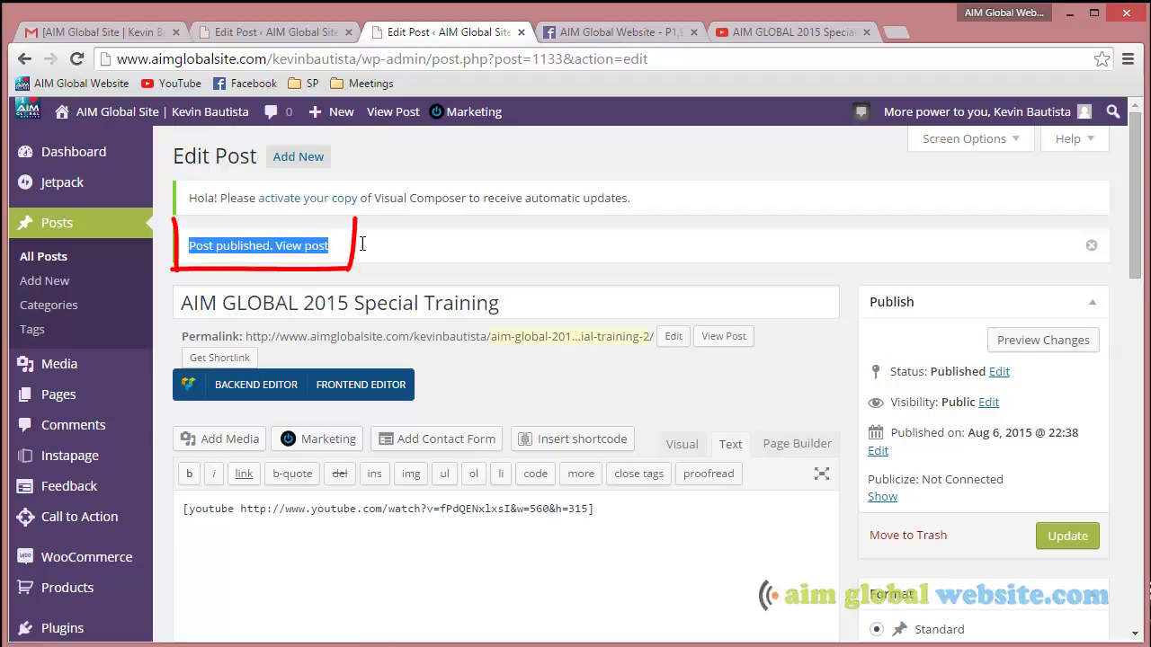
{"action": "left_click", "coordinate": [366, 251]}
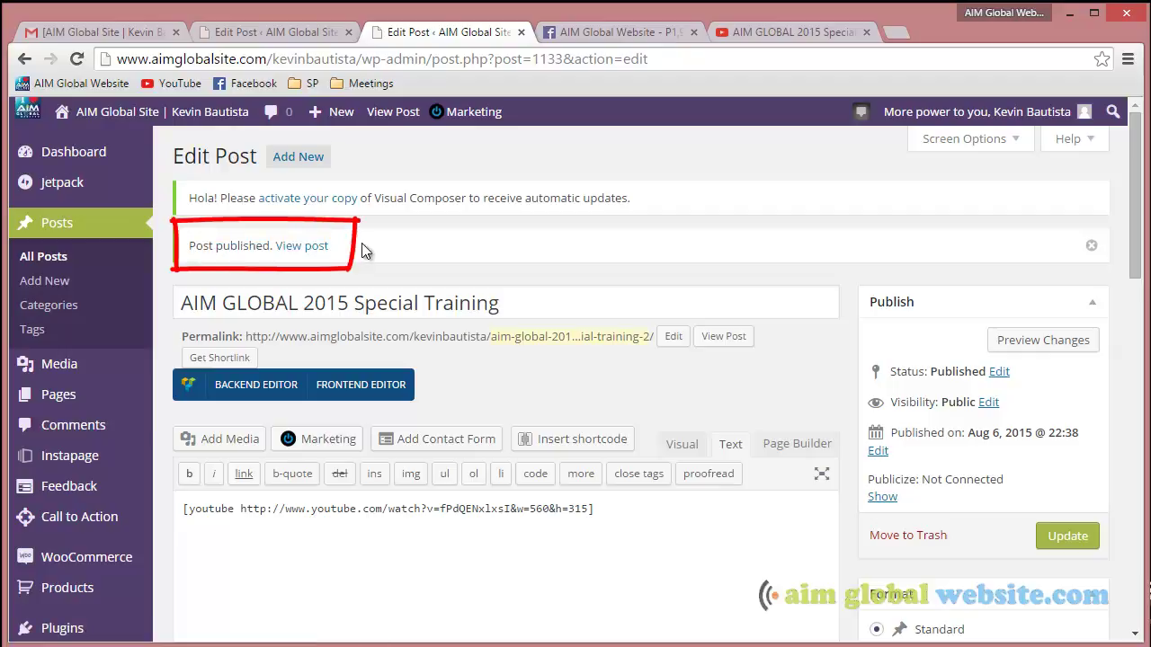
{"action": "left_click", "coordinate": [297, 251]}
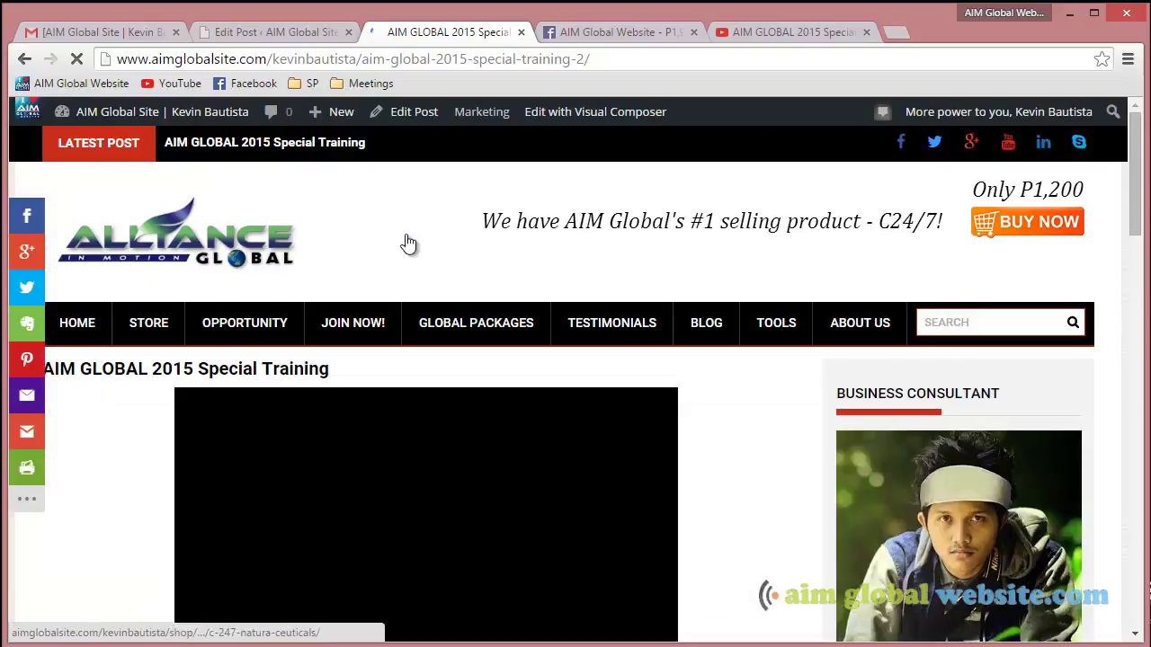
- Play the embedded video briefly on the live post, then scroll back to the header
{"action": "scroll", "coordinate": [407, 243], "scroll_direction": "down", "scroll_amount": 1}
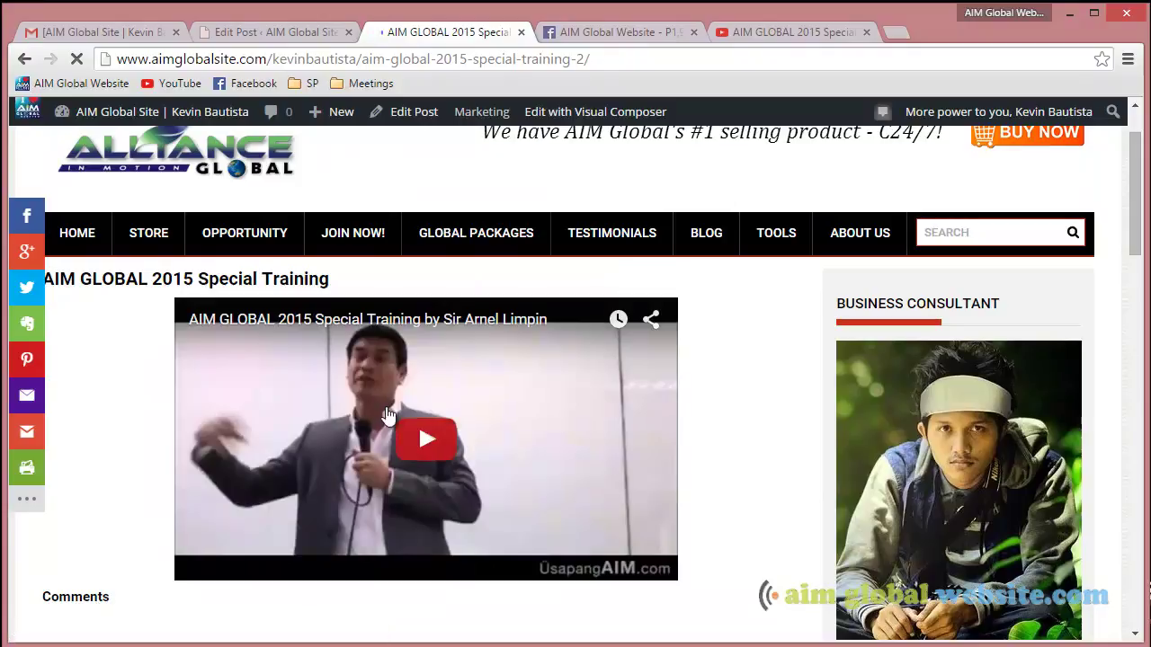
{"action": "left_click", "coordinate": [422, 452]}
{"action": "scroll", "coordinate": [651, 366], "scroll_direction": "down", "scroll_amount": 1}
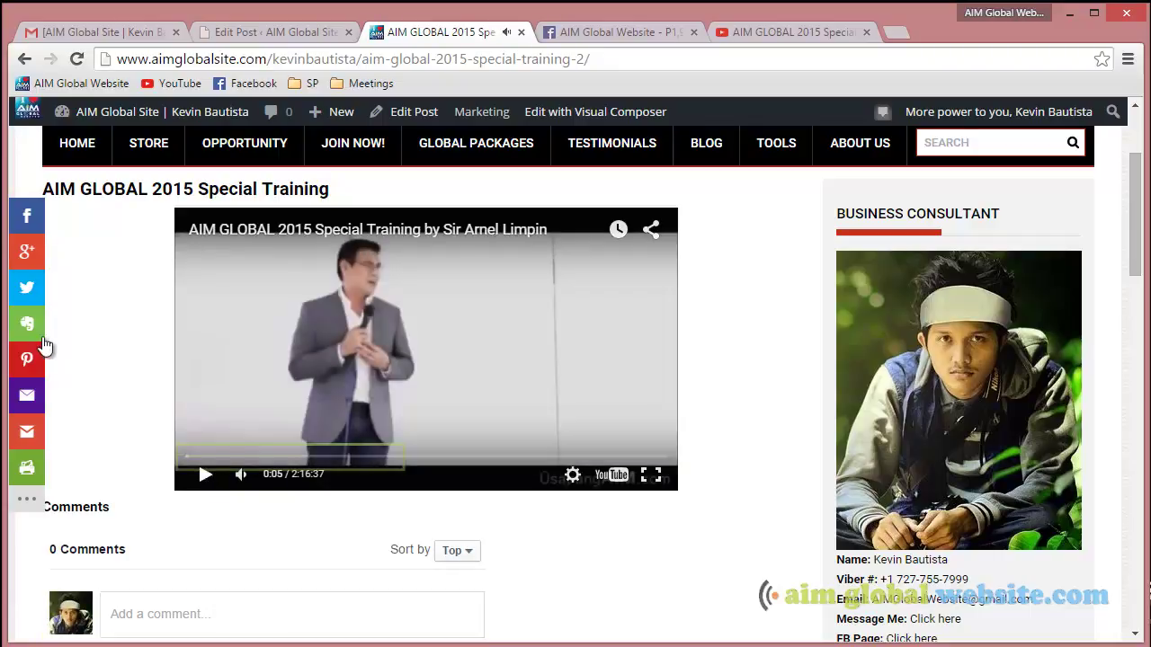
{"action": "scroll", "coordinate": [93, 334], "scroll_direction": "up", "scroll_amount": 3}
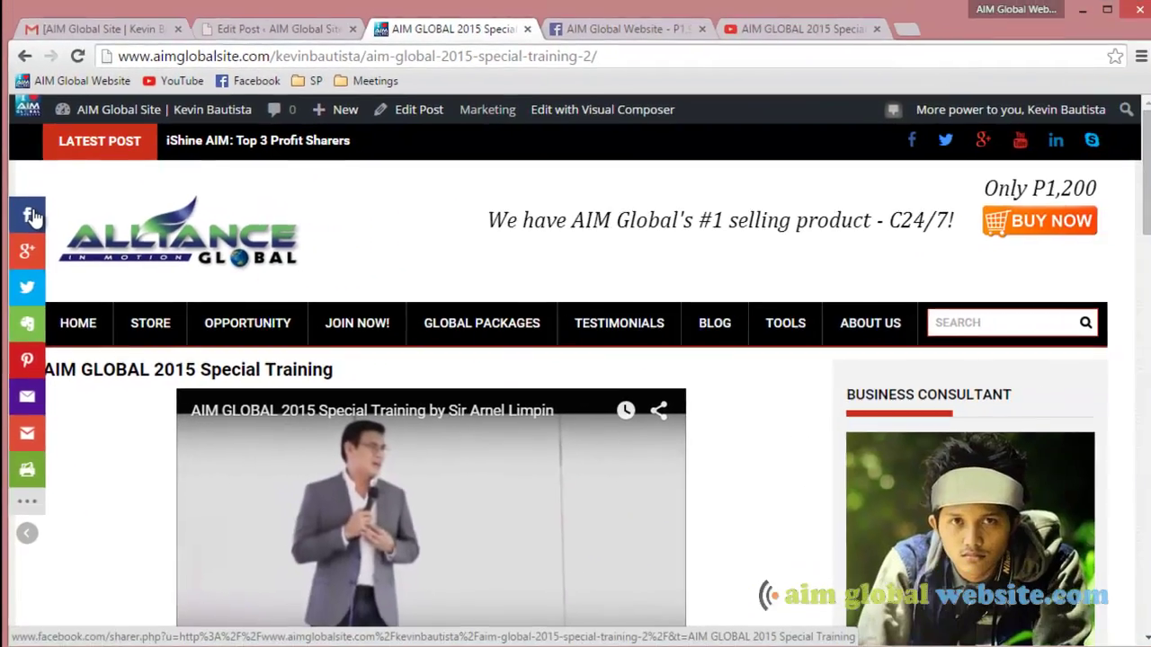
- Open the Facebook share dialog for the post and set it to share on a managed page
{"action": "left_click", "coordinate": [30, 216]}
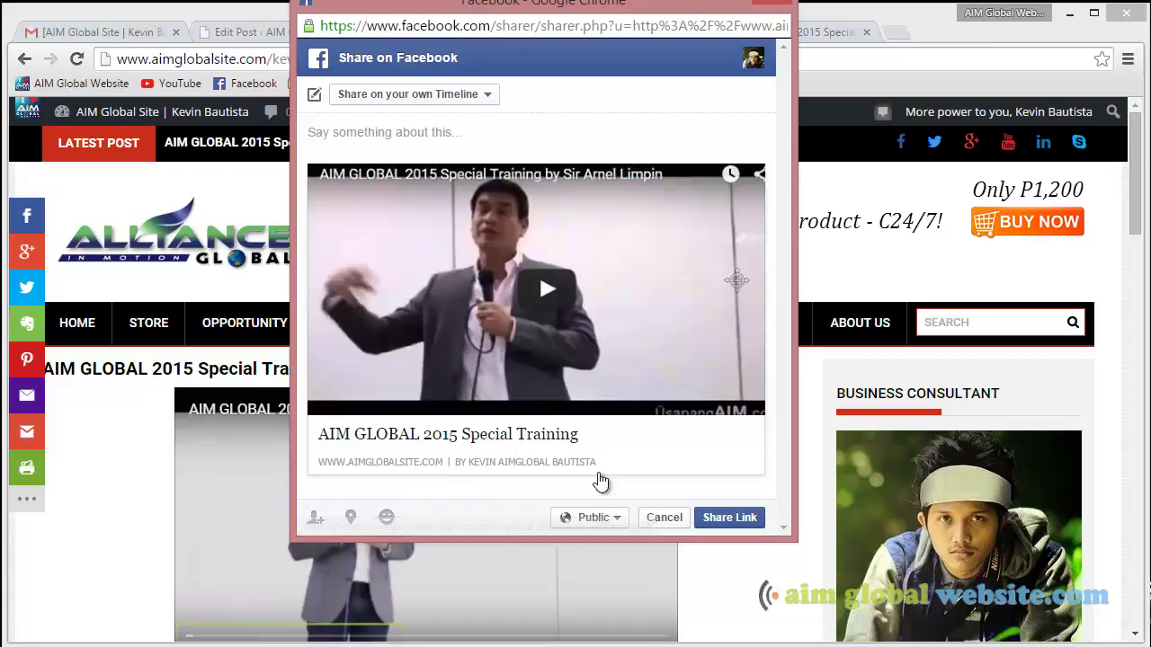
{"action": "left_click", "coordinate": [459, 101]}
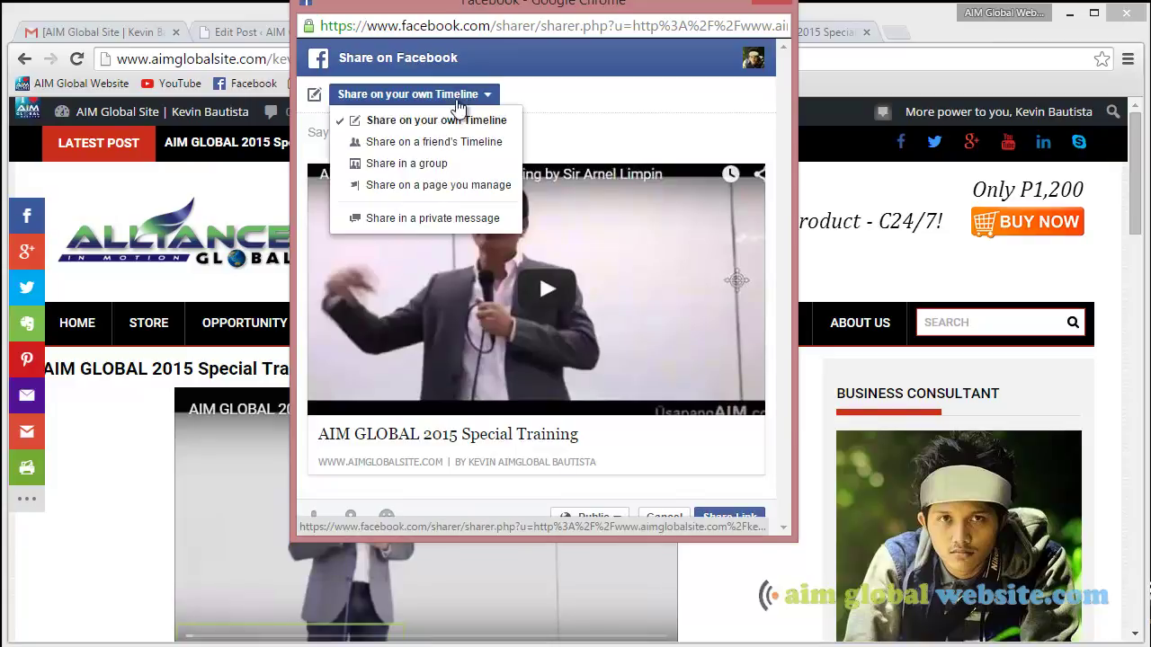
{"action": "left_click", "coordinate": [442, 189]}
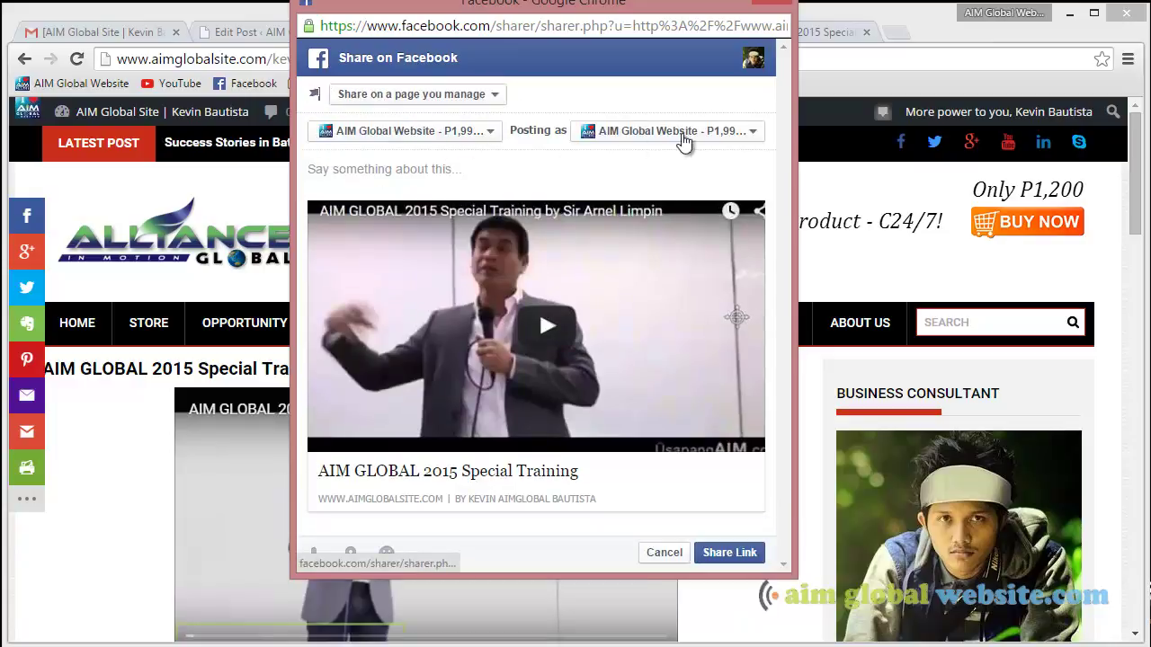
{"action": "left_click", "coordinate": [488, 97]}
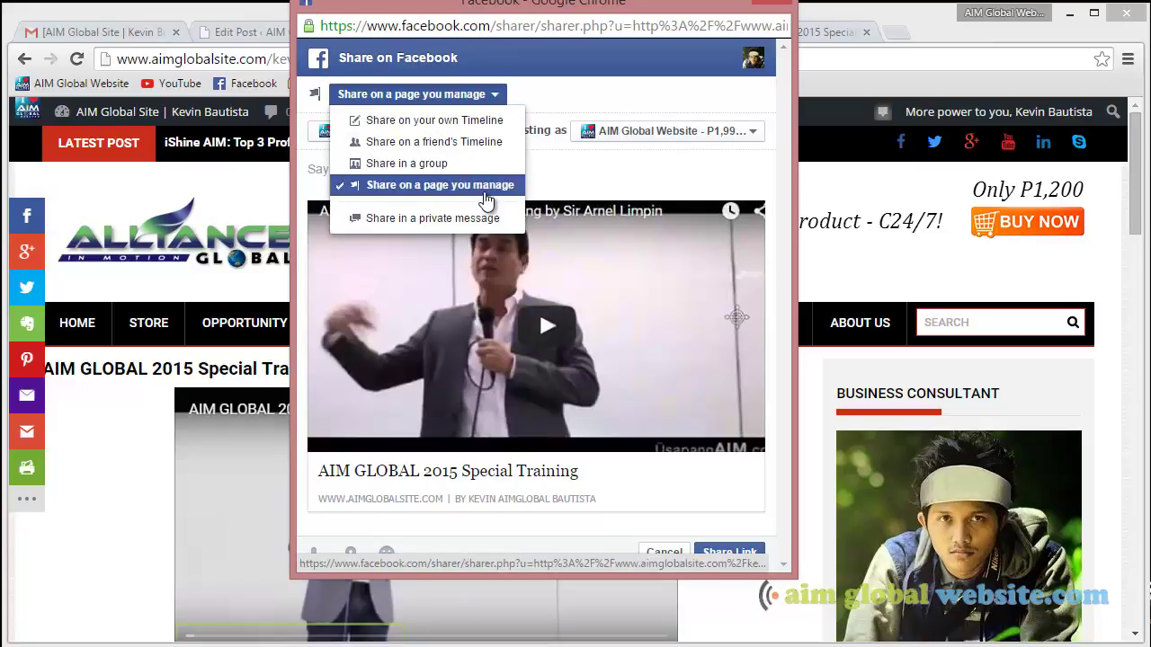
{"action": "left_click", "coordinate": [484, 185]}
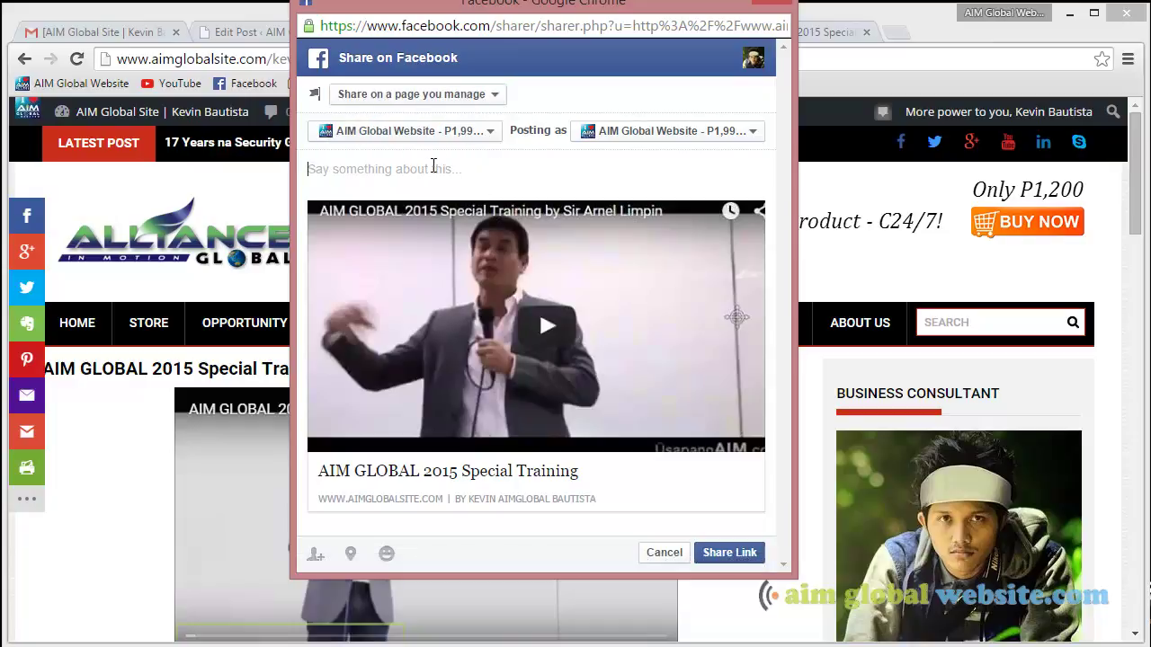
- Enter the share message 'Hey guys! Check this out!'
{"action": "type", "text": "Test"}
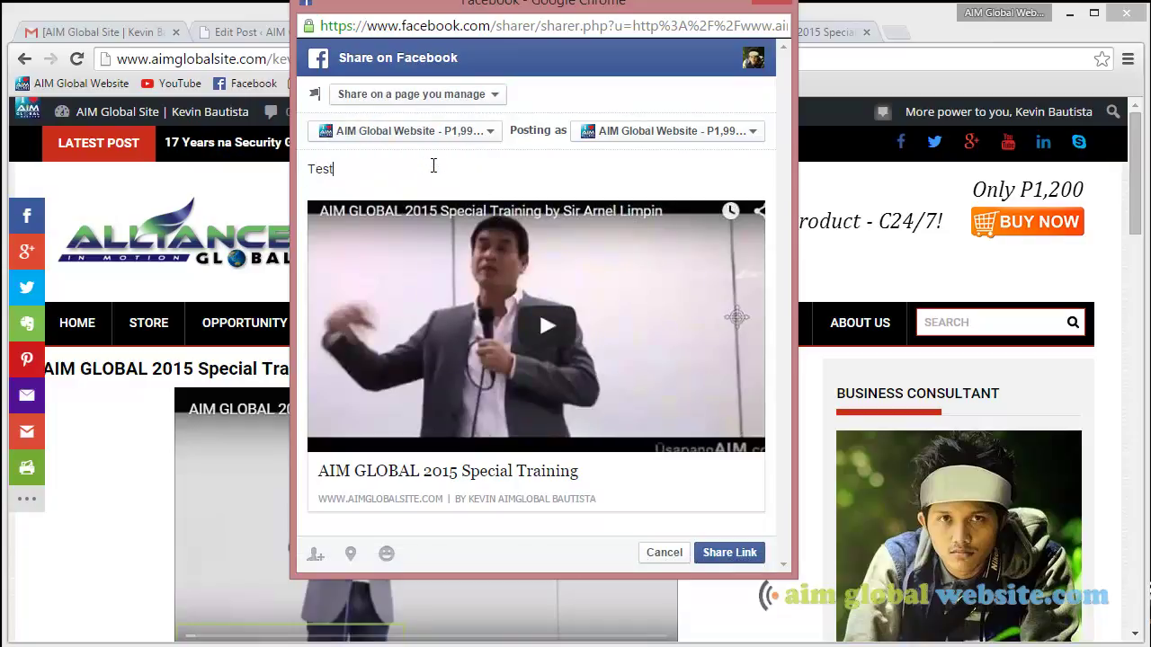
{"action": "key", "text": "BackSpace"}
{"action": "key", "text": "BackSpace"}
{"action": "key", "text": "BackSpace"}
{"action": "key", "text": "BackSpace"}
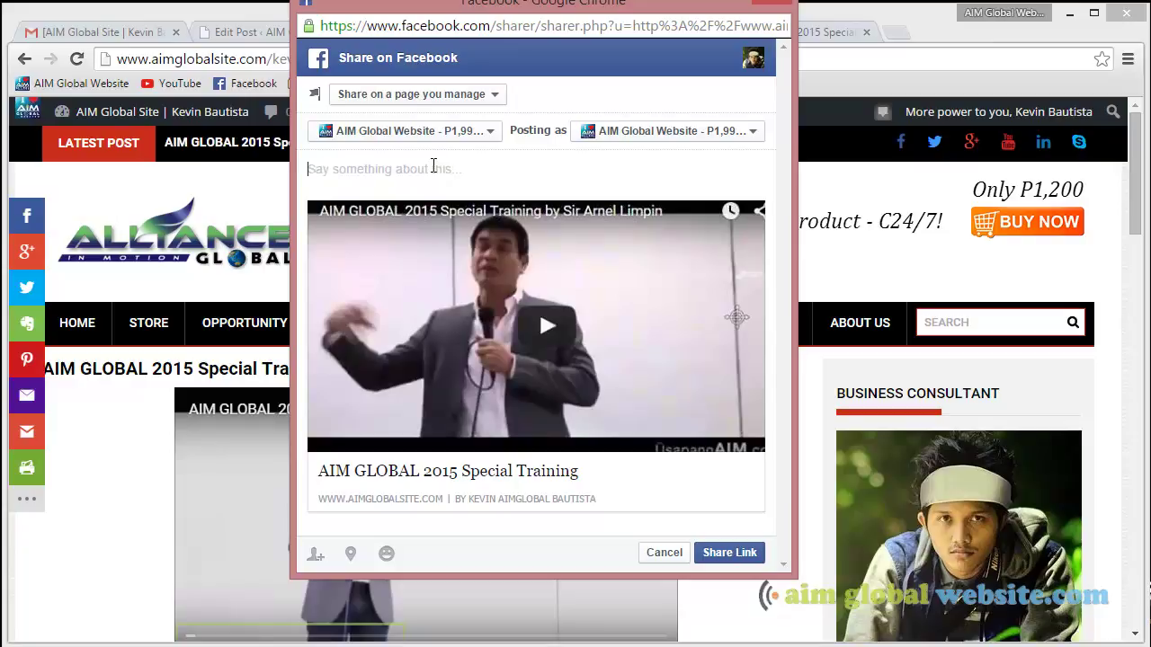
{"action": "type", "text": "Hey guys"}
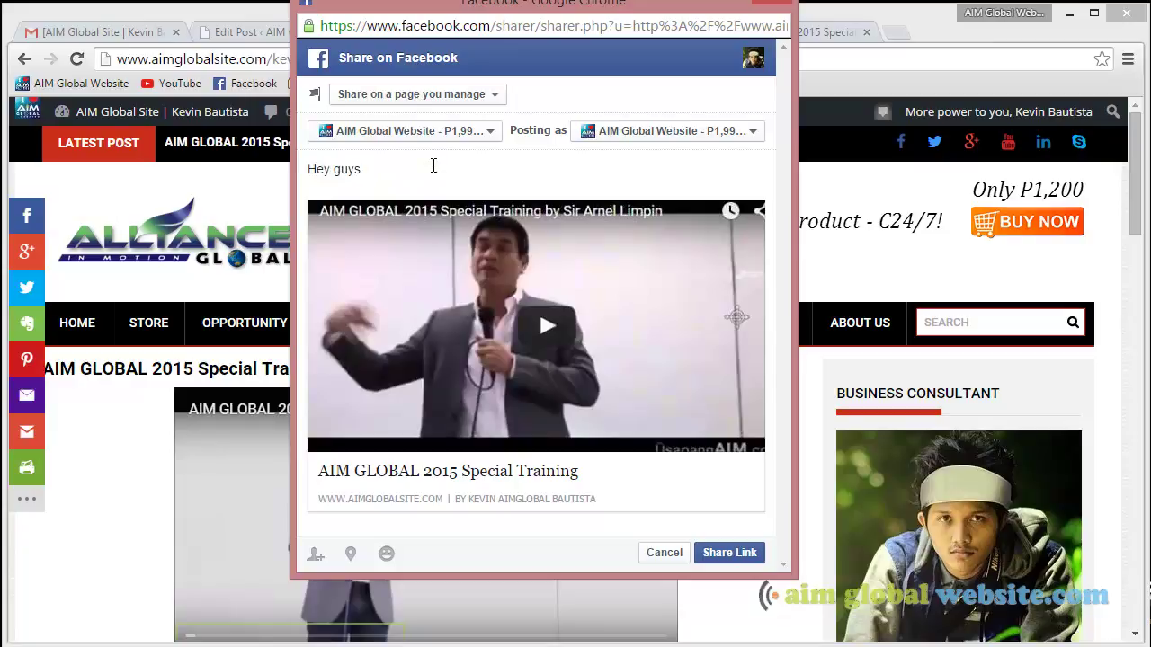
{"action": "type", "text": "! Check this out!"}
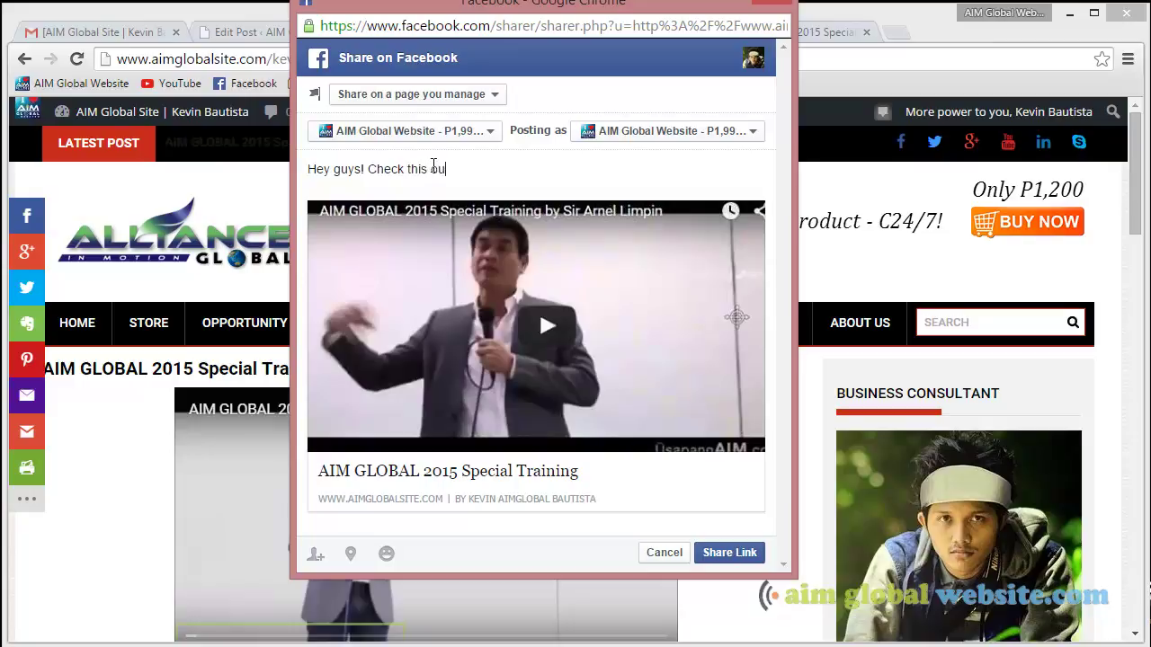
- Share the link, then reload the AIM Global Website Facebook page
{"action": "left_click", "coordinate": [732, 554]}
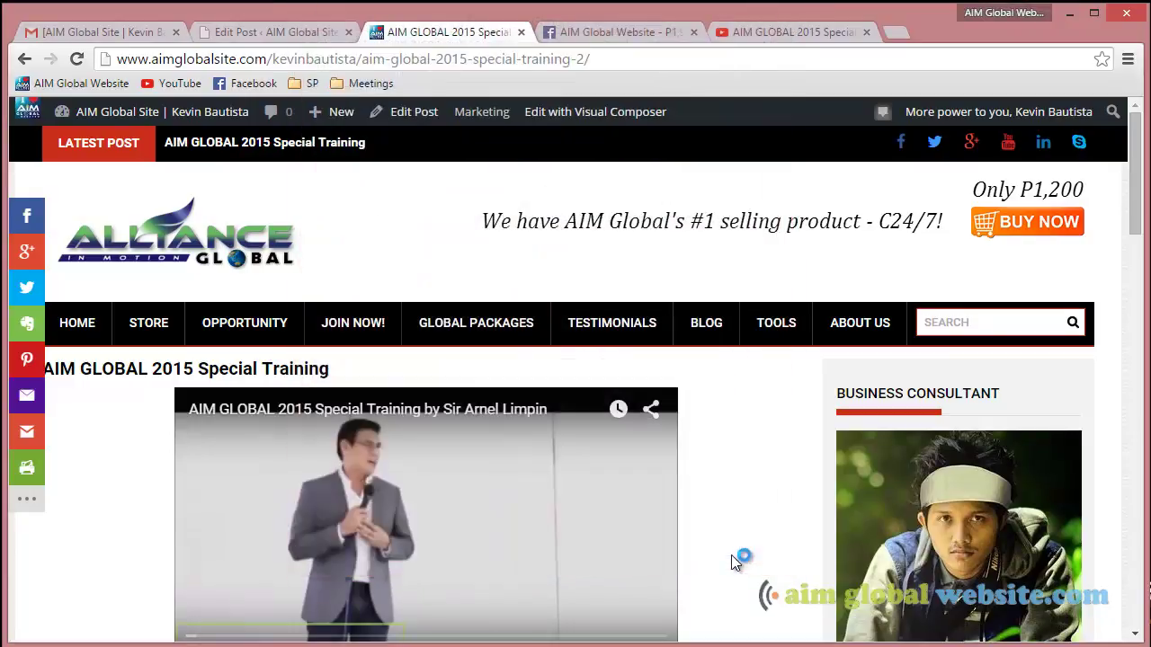
{"action": "left_click", "coordinate": [589, 36]}
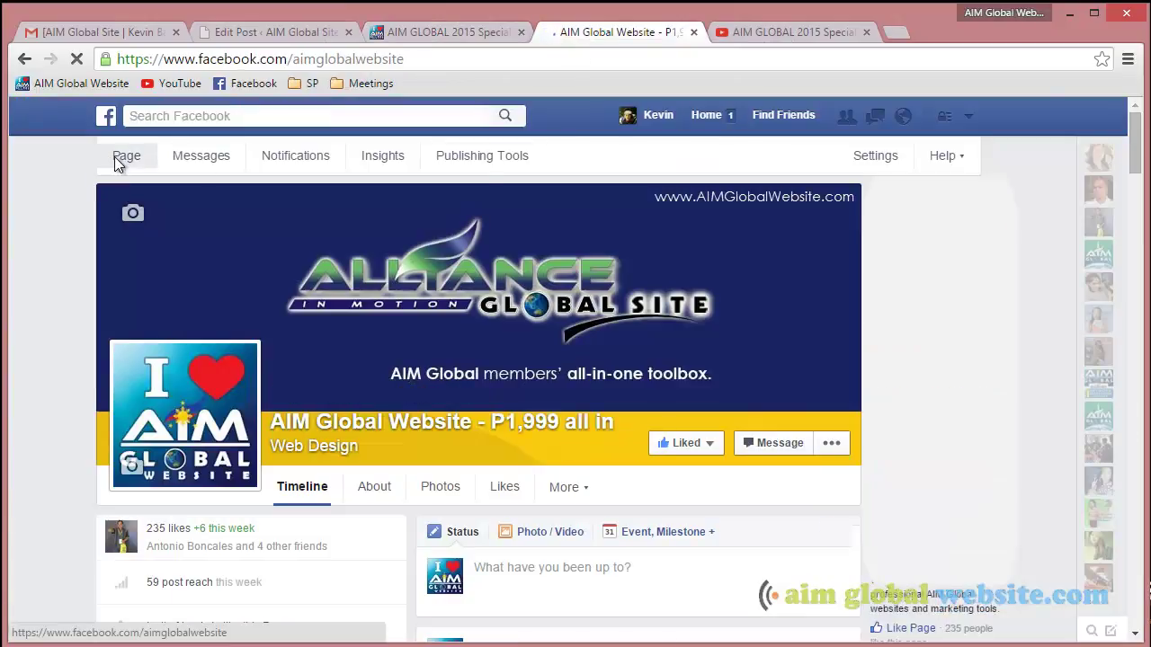
{"action": "left_click", "coordinate": [126, 156]}
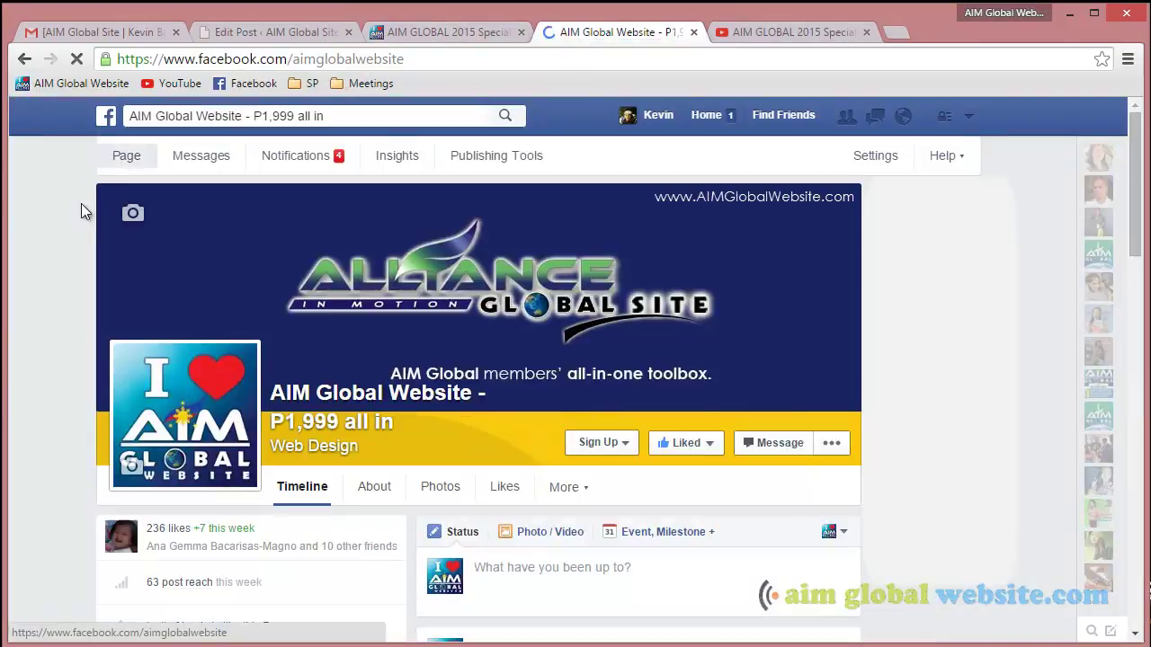
- Scroll to the new 'Hey guys! Check this out!' post and open its linked blog article
{"action": "scroll", "coordinate": [80, 213], "scroll_direction": "down", "scroll_amount": 3}
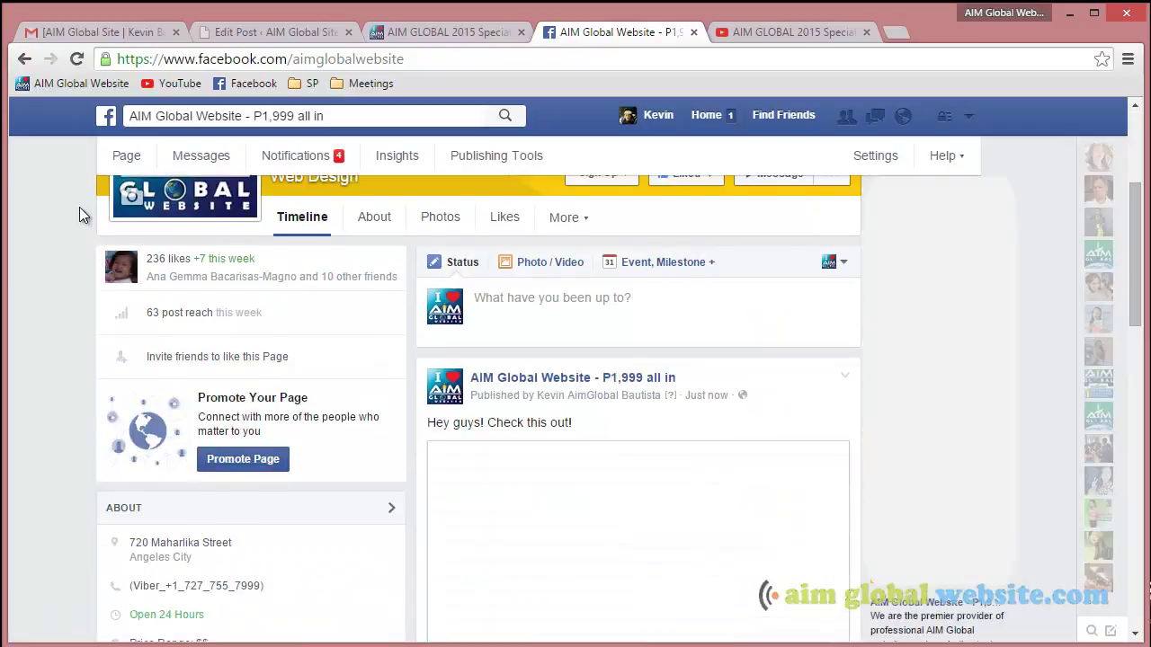
{"action": "scroll", "coordinate": [80, 213], "scroll_direction": "down", "scroll_amount": 1}
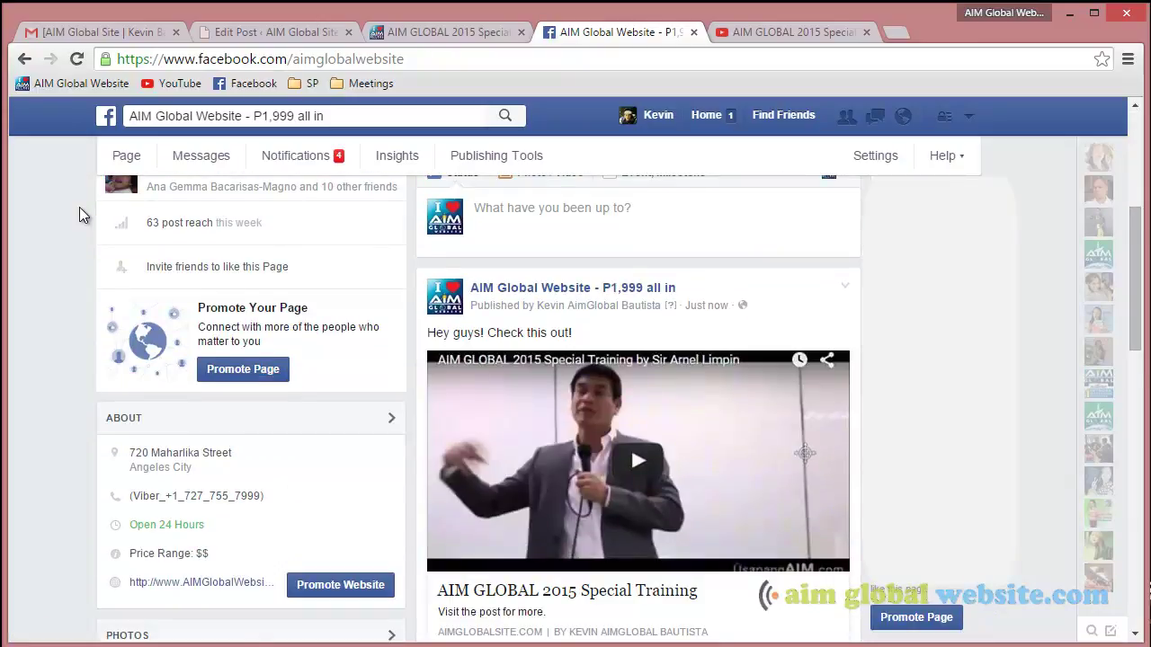
{"action": "scroll", "coordinate": [79, 213], "scroll_direction": "down", "scroll_amount": 1}
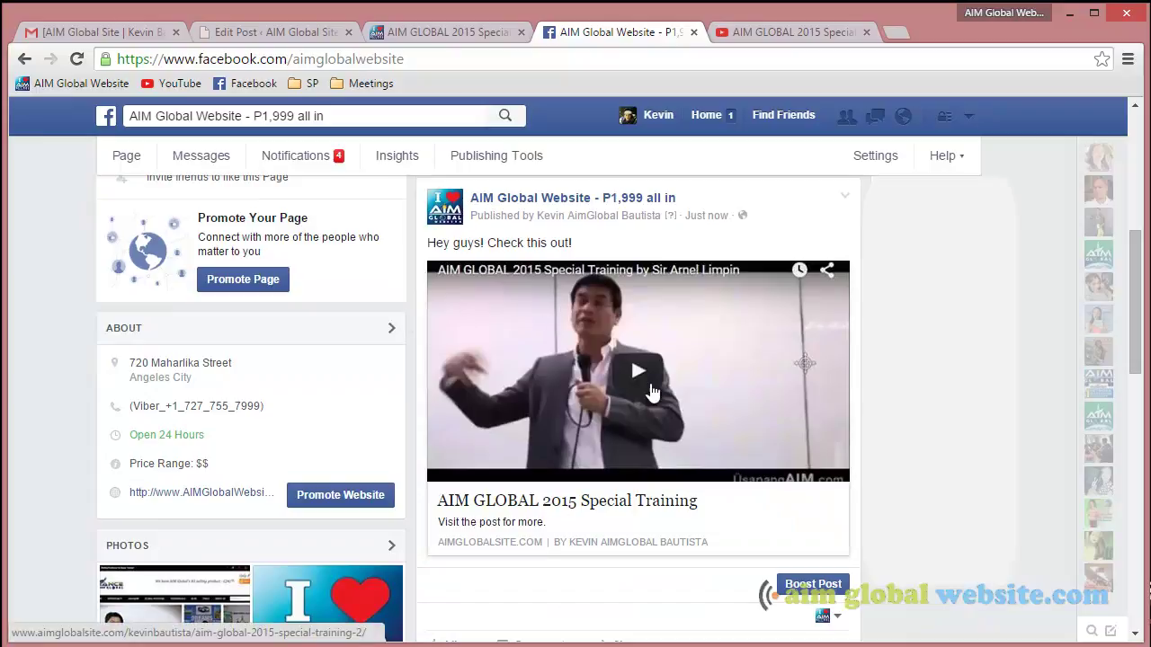
{"action": "scroll", "coordinate": [634, 419], "scroll_direction": "down", "scroll_amount": 1}
{"action": "scroll", "coordinate": [634, 419], "scroll_direction": "down", "scroll_amount": 1}
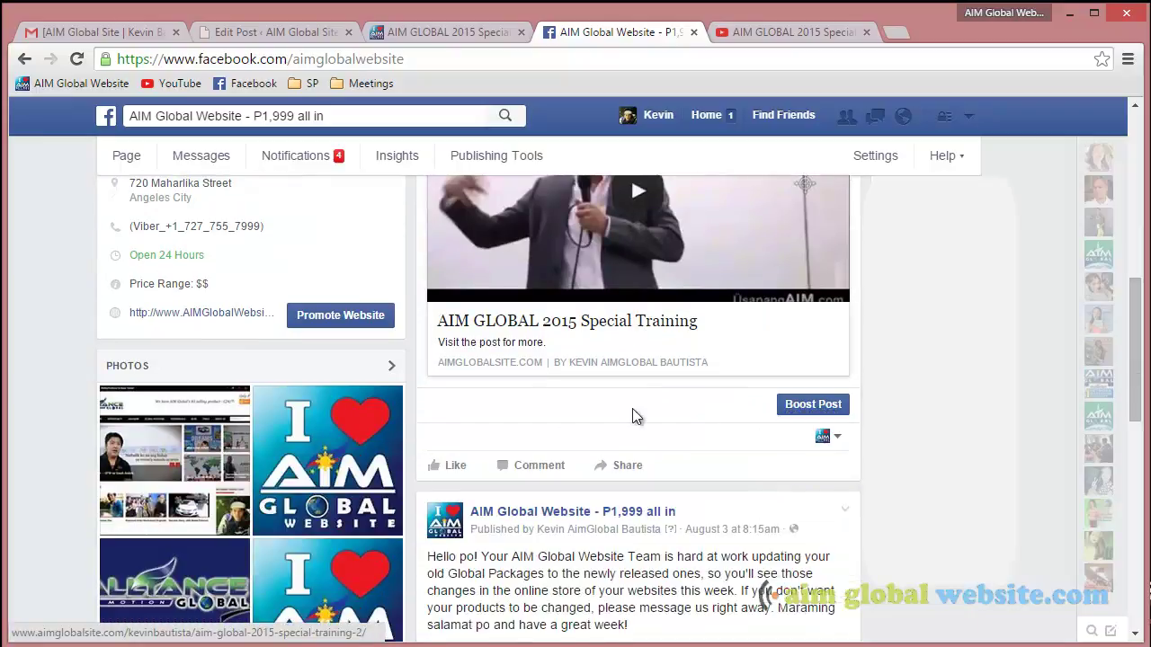
{"action": "scroll", "coordinate": [632, 417], "scroll_direction": "up", "scroll_amount": 4}
{"action": "scroll", "coordinate": [598, 481], "scroll_direction": "down", "scroll_amount": 2}
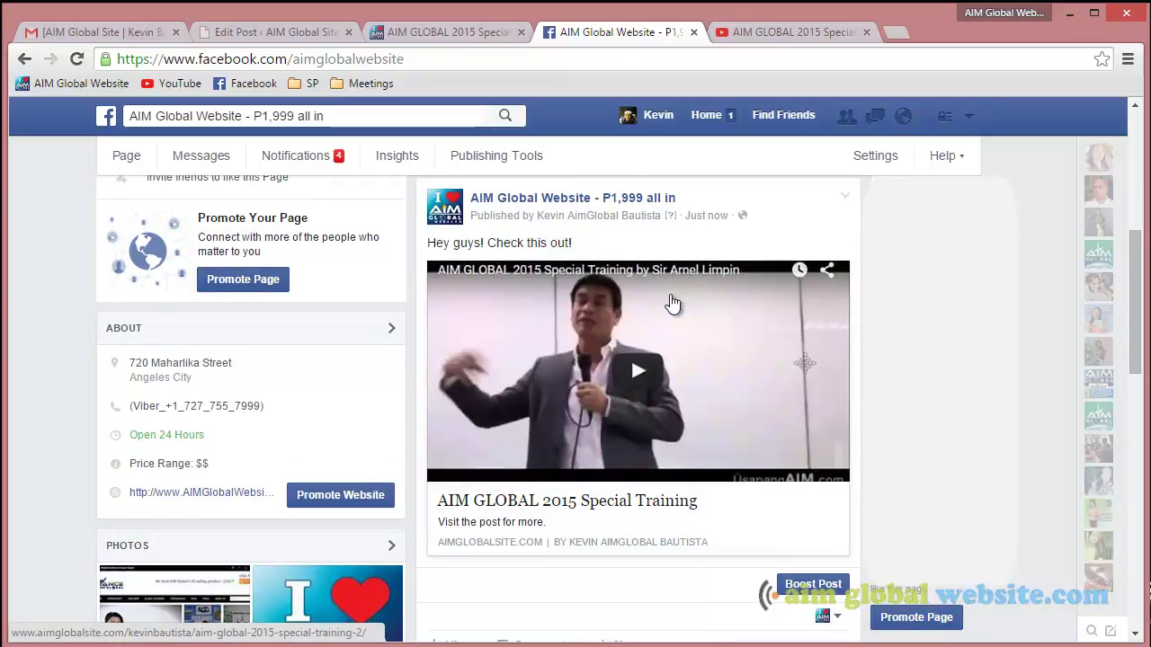
{"action": "left_click", "coordinate": [627, 370]}
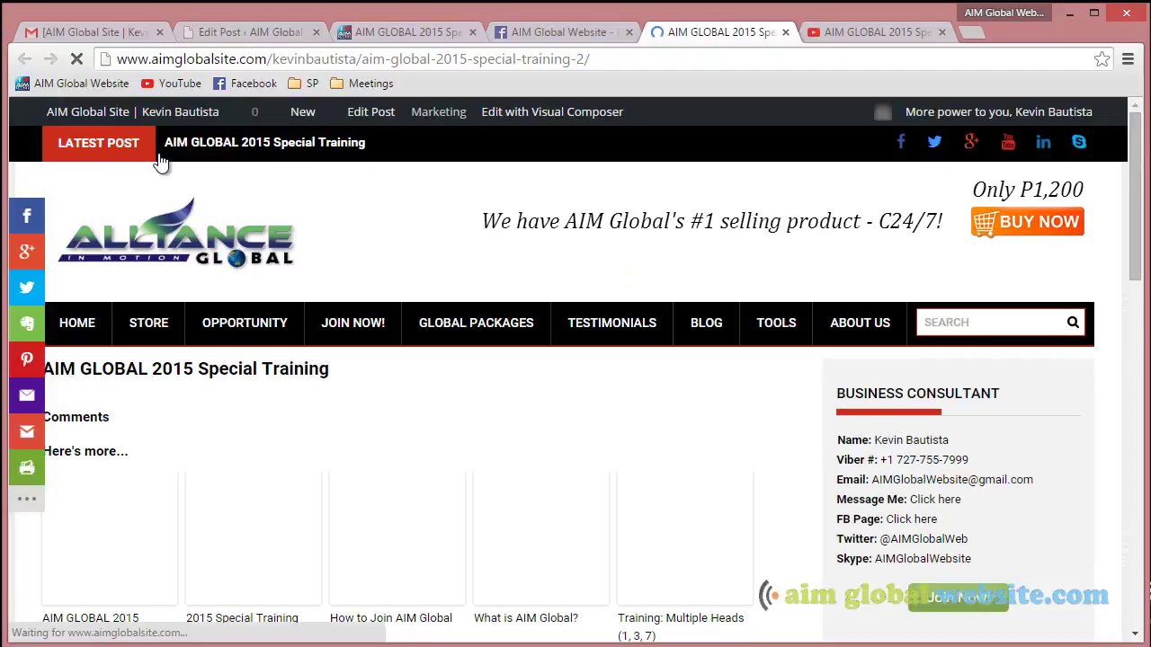
- Look over the live 'AIM GLOBAL 2015 Special Training' article's embedded video and site menus
{"action": "mouse_move", "coordinate": [386, 324]}
{"action": "scroll", "coordinate": [560, 375], "scroll_direction": "down", "scroll_amount": 1}
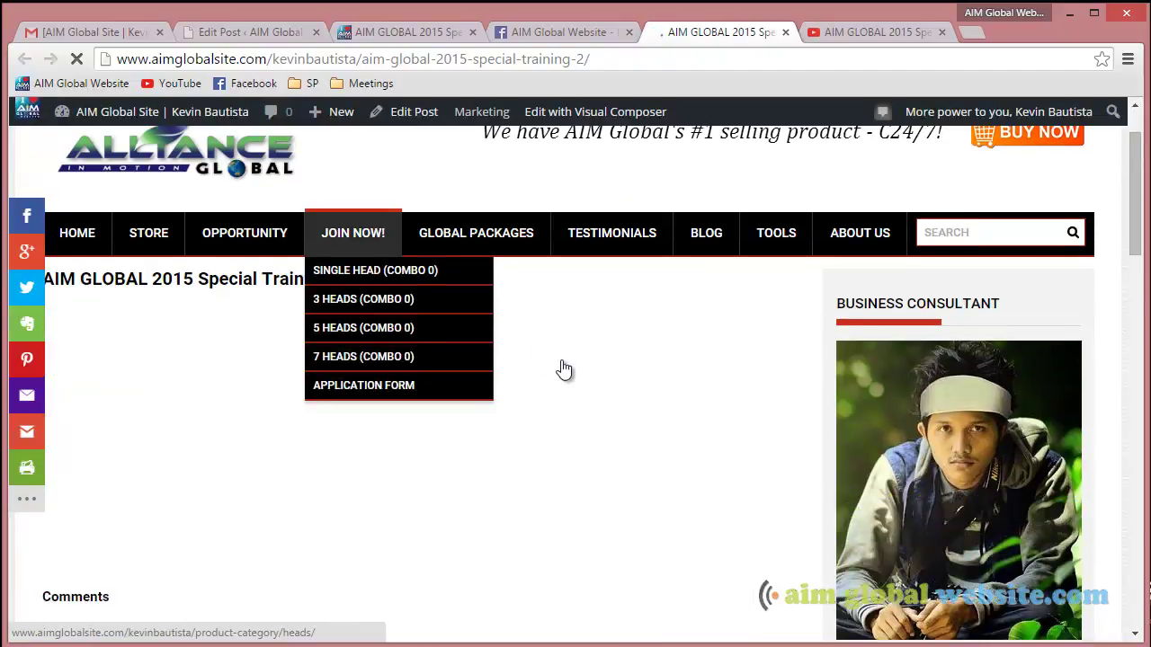
{"action": "mouse_move", "coordinate": [153, 238]}
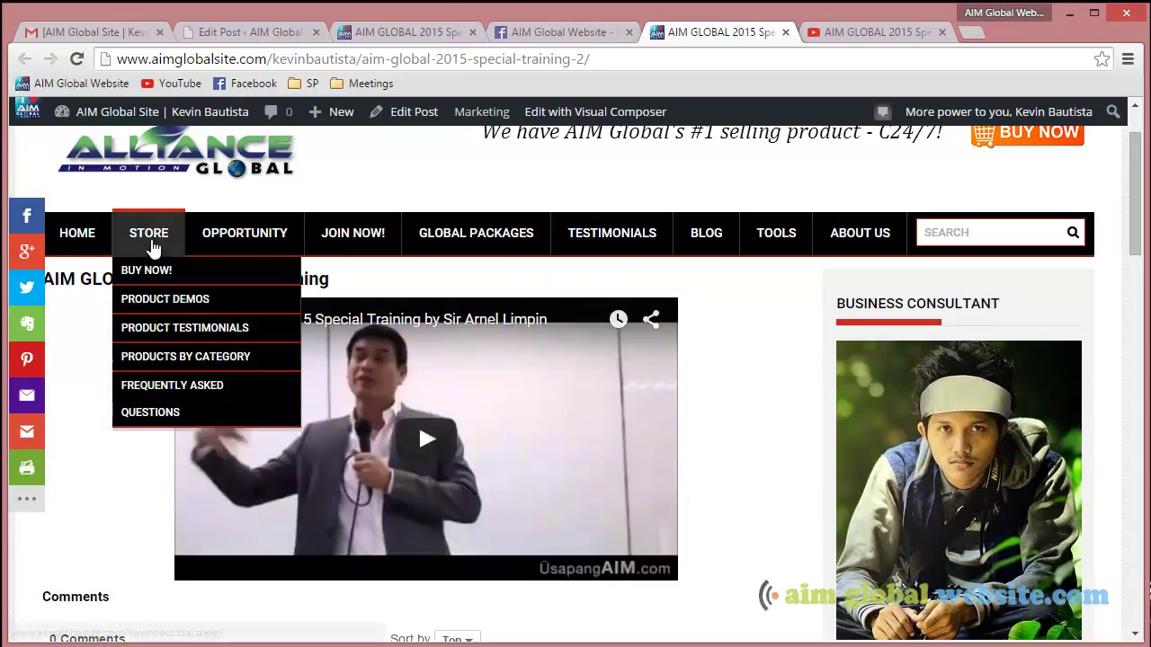
{"action": "mouse_move", "coordinate": [480, 247]}
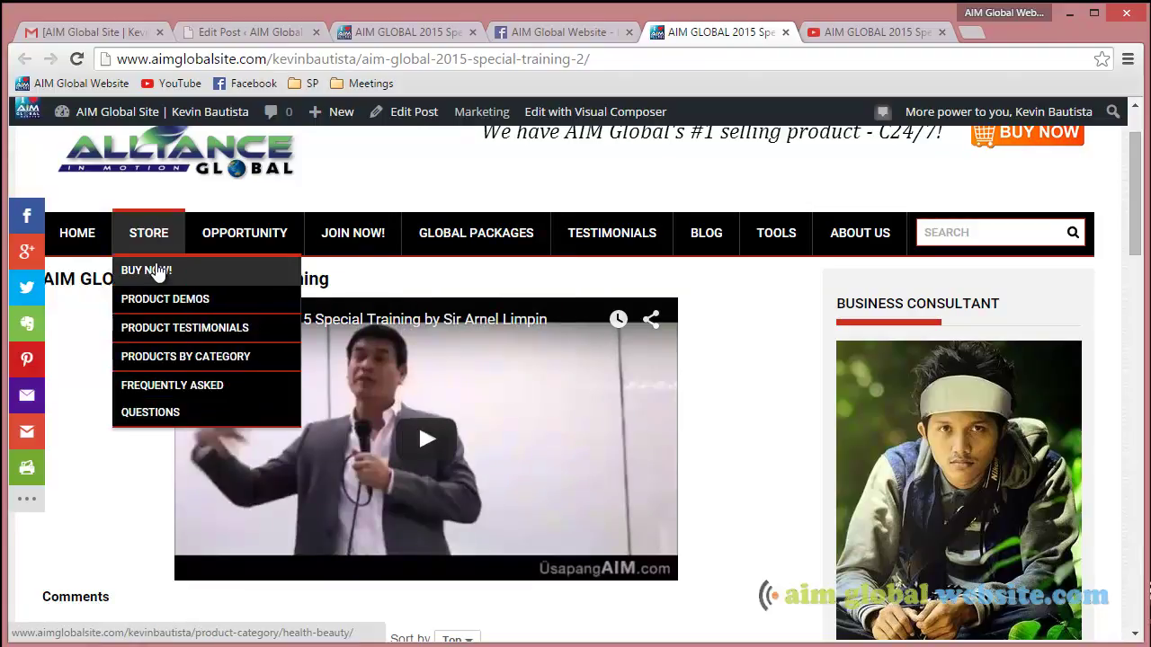
{"action": "mouse_move", "coordinate": [599, 241]}
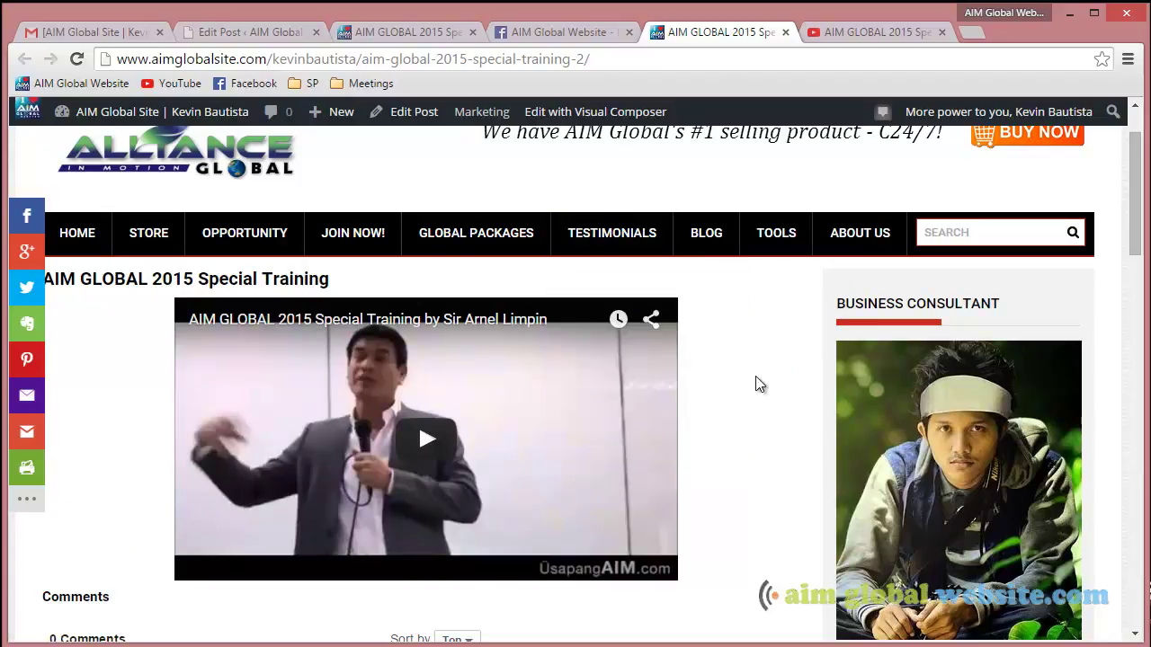
- Scroll through the article's empty comments section and related posts
{"action": "scroll", "coordinate": [755, 385], "scroll_direction": "down", "scroll_amount": 2}
{"action": "scroll", "coordinate": [766, 388], "scroll_direction": "down", "scroll_amount": 1}
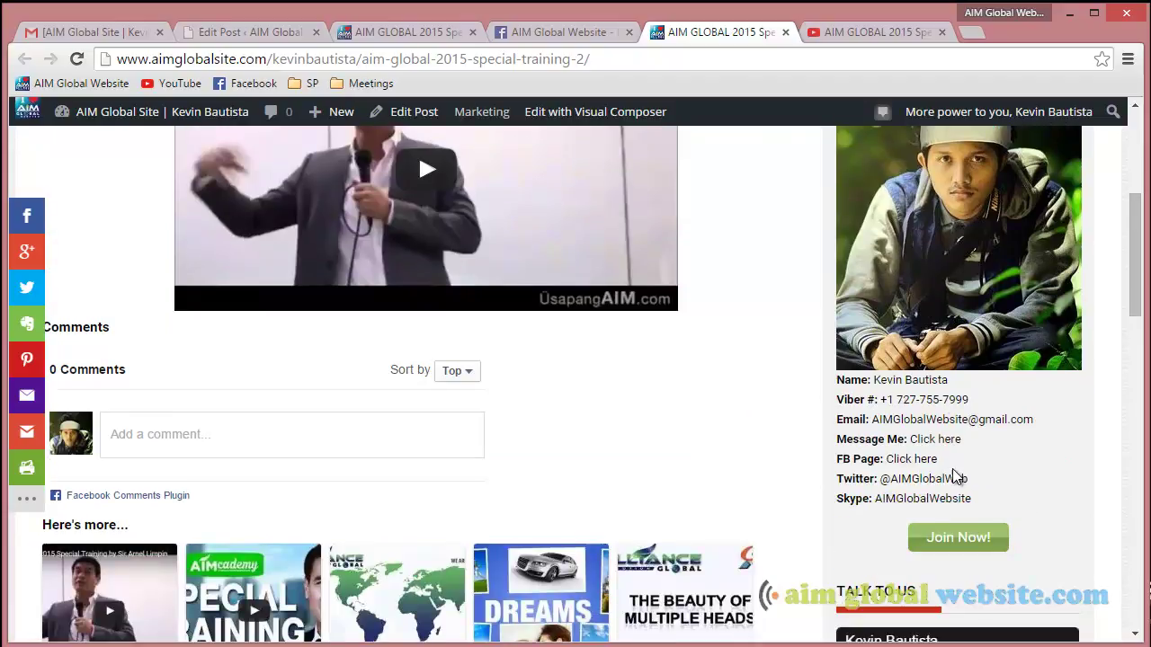
{"action": "scroll", "coordinate": [948, 477], "scroll_direction": "down", "scroll_amount": 1}
{"action": "scroll", "coordinate": [946, 476], "scroll_direction": "up", "scroll_amount": 2}
{"action": "scroll", "coordinate": [946, 477], "scroll_direction": "up", "scroll_amount": 3}
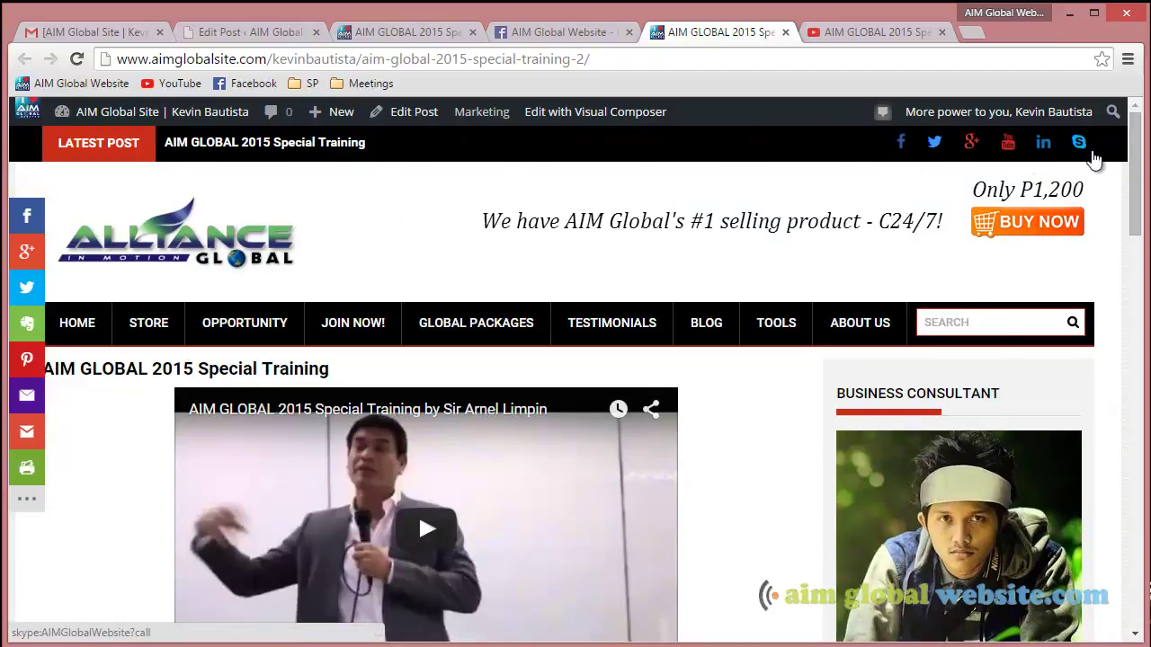
{"action": "mouse_move", "coordinate": [767, 335]}
{"action": "scroll", "coordinate": [755, 401], "scroll_direction": "down", "scroll_amount": 1}
{"action": "scroll", "coordinate": [754, 400], "scroll_direction": "down", "scroll_amount": 10}
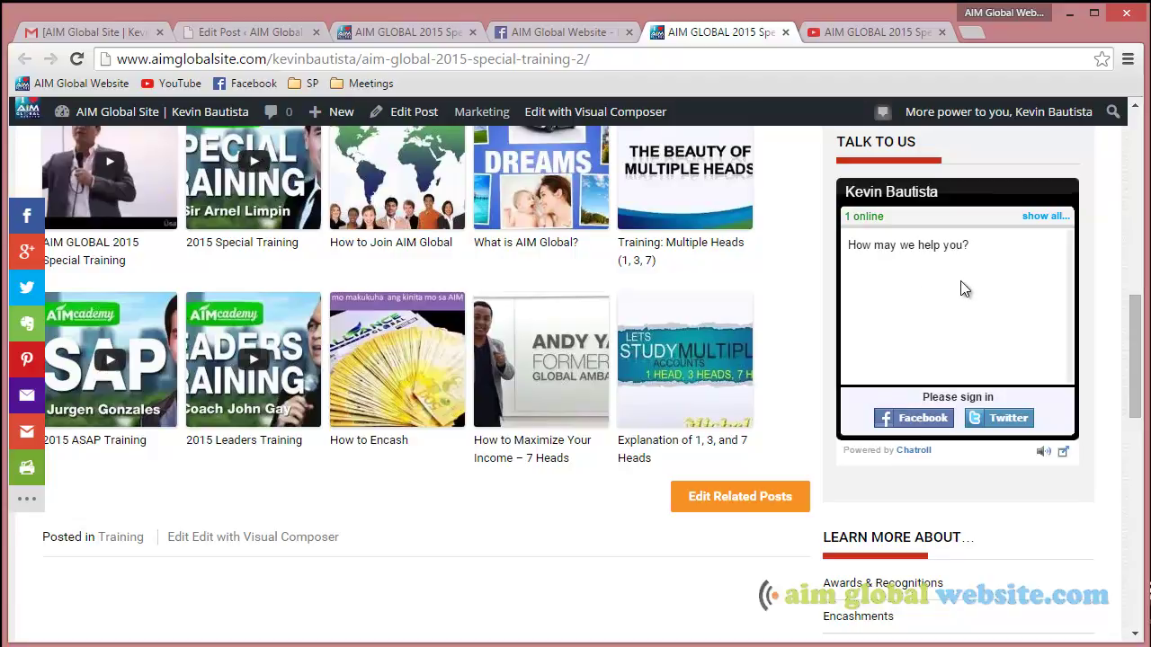
{"action": "scroll", "coordinate": [725, 309], "scroll_direction": "up", "scroll_amount": 5}
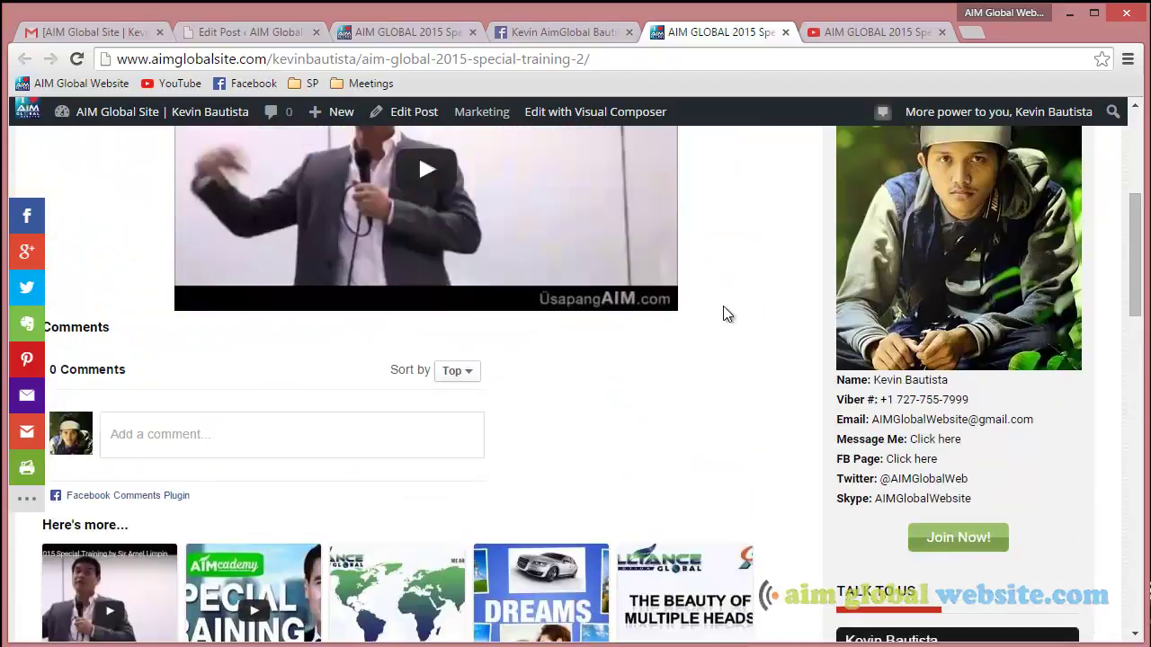